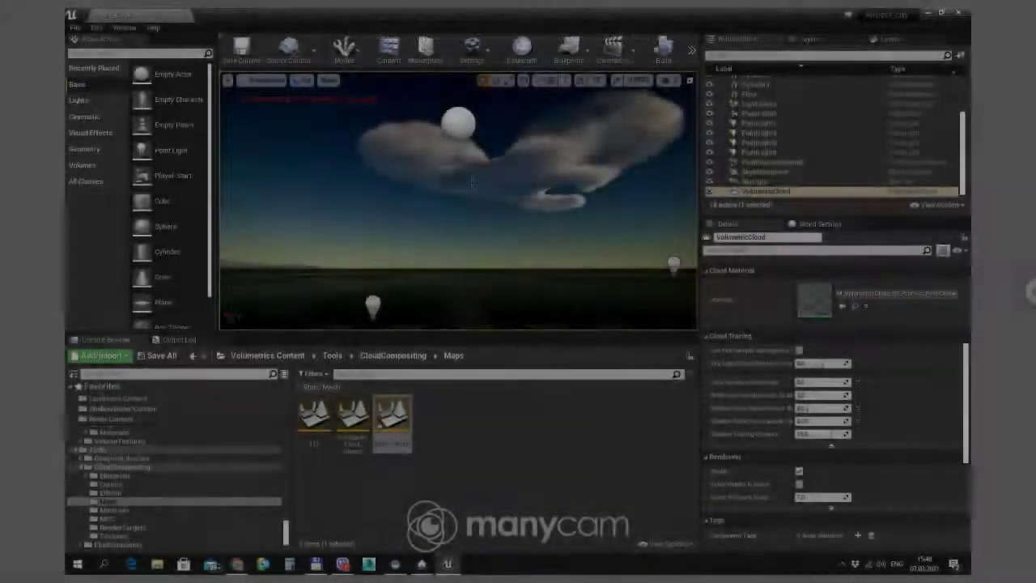
Select the BP_saveLoad actor and locate its BP_saveLoad_RT blueprint in Content/working/BP/RT with Ctrl+B.
mouse_move(456, 80)
right_mouse_down()
mouse_move(356, 230)
mouse_move(412, 219)
right_mouse_up()
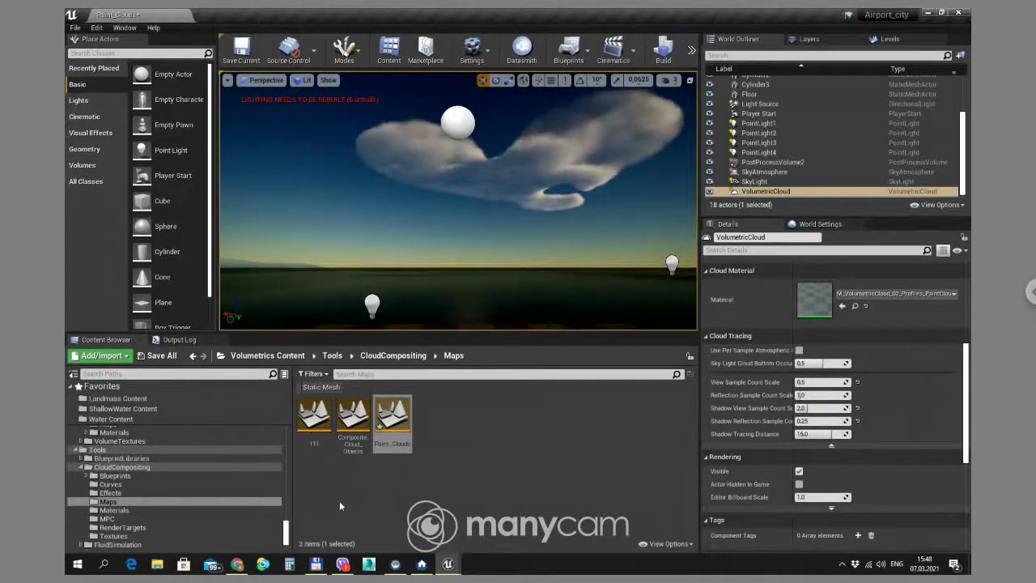
scroll(162, 500, "down", 3)
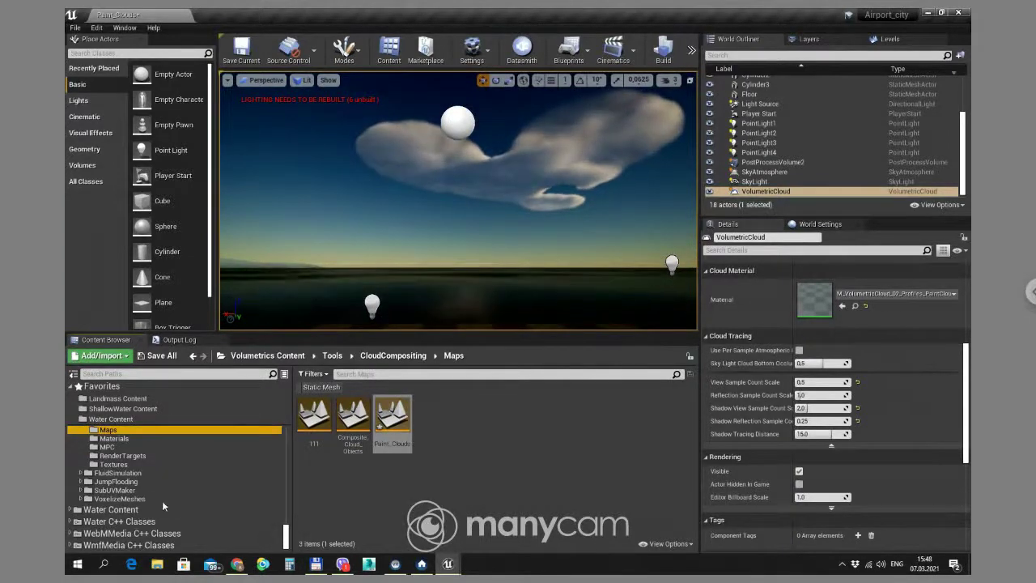
scroll(162, 506, "down", 3)
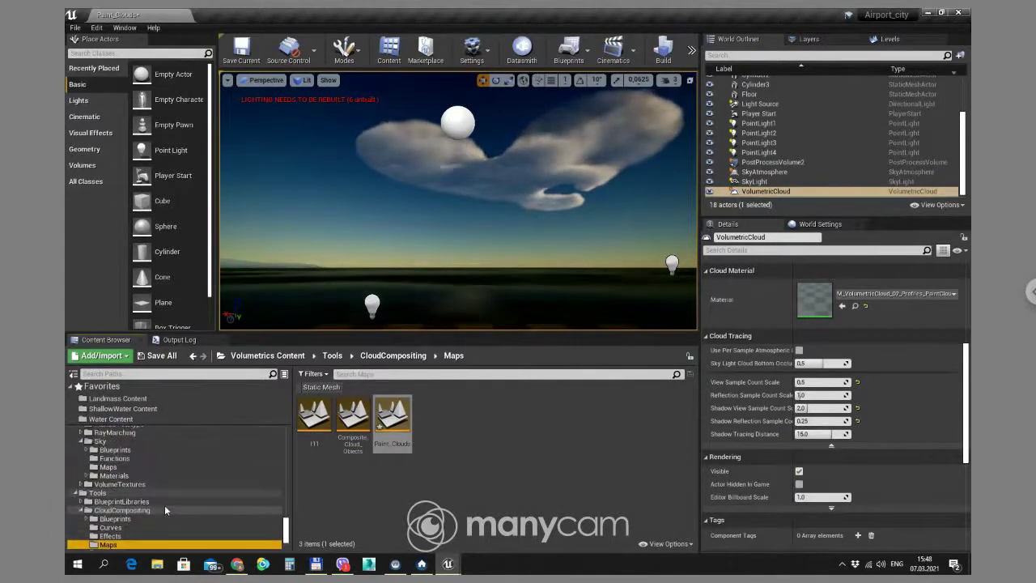
scroll(164, 505, "down", 3)
scroll(229, 487, "up", 3)
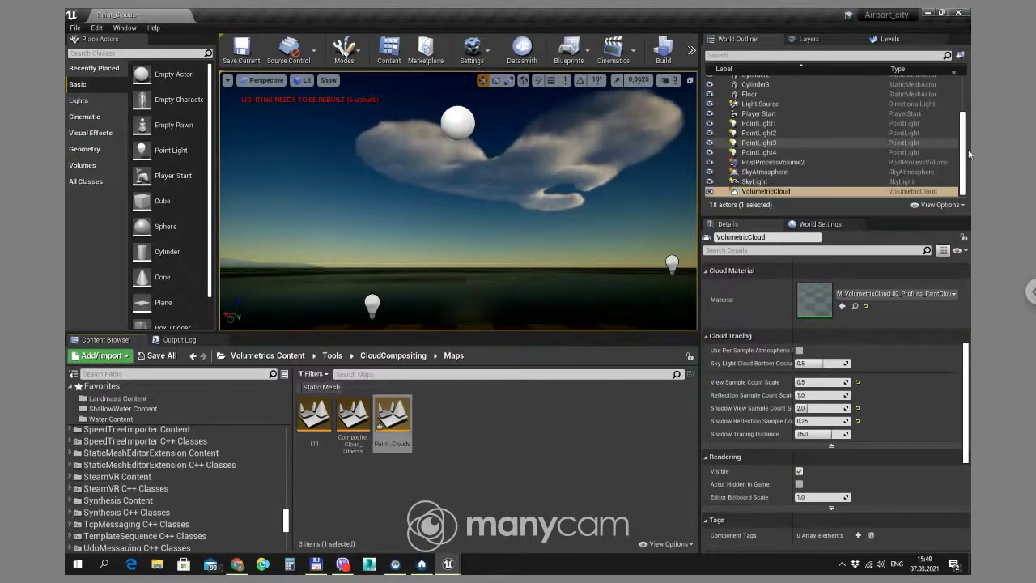
scroll(884, 98, "up", 3)
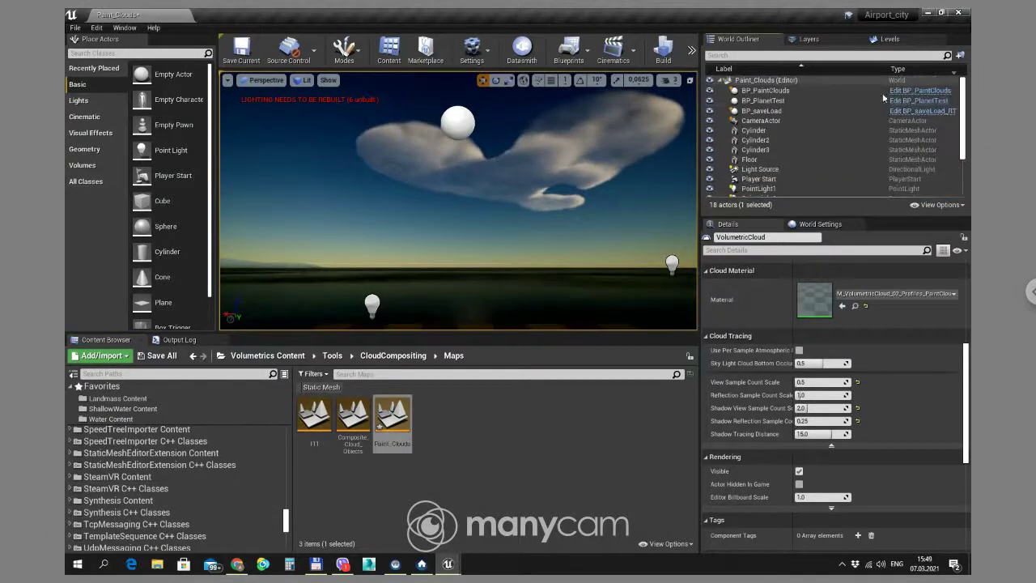
left_click(764, 111)
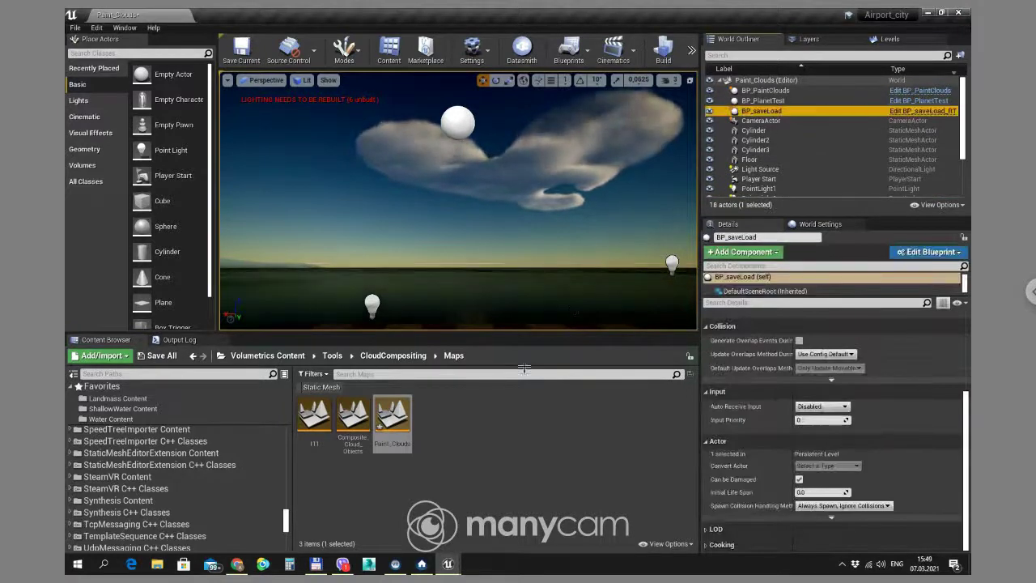
key("ctrl+b")
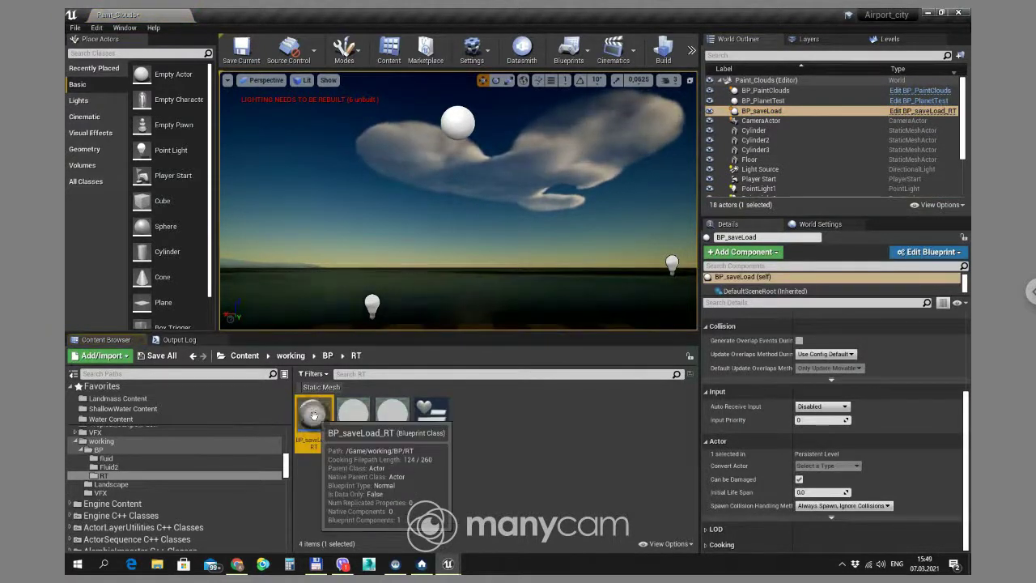
Open BP_saveLoad_RT and review its BeginPlay → Create Widget → Add to Viewport chain.
double_click(314, 416)
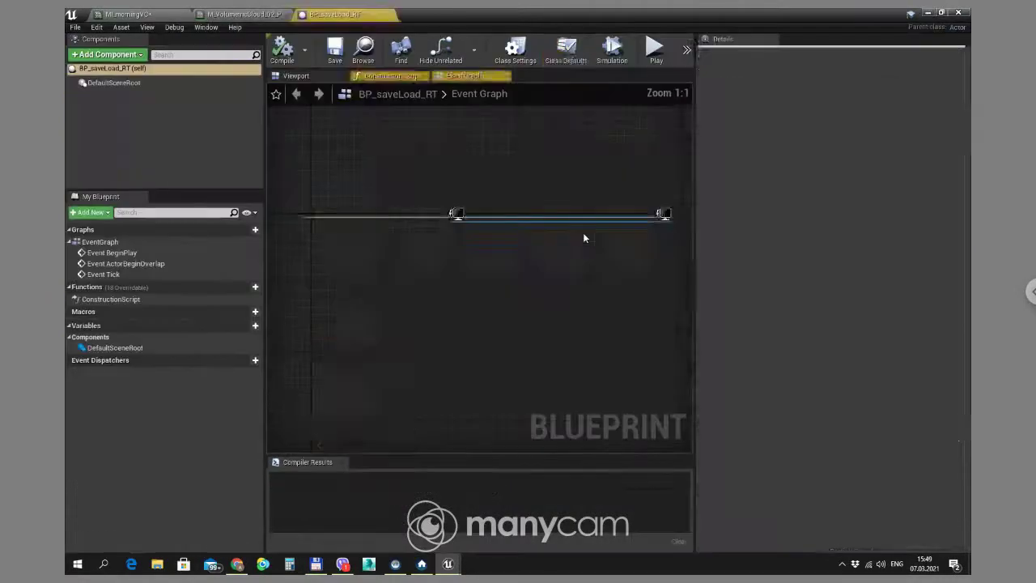
scroll(496, 201, "down", 1)
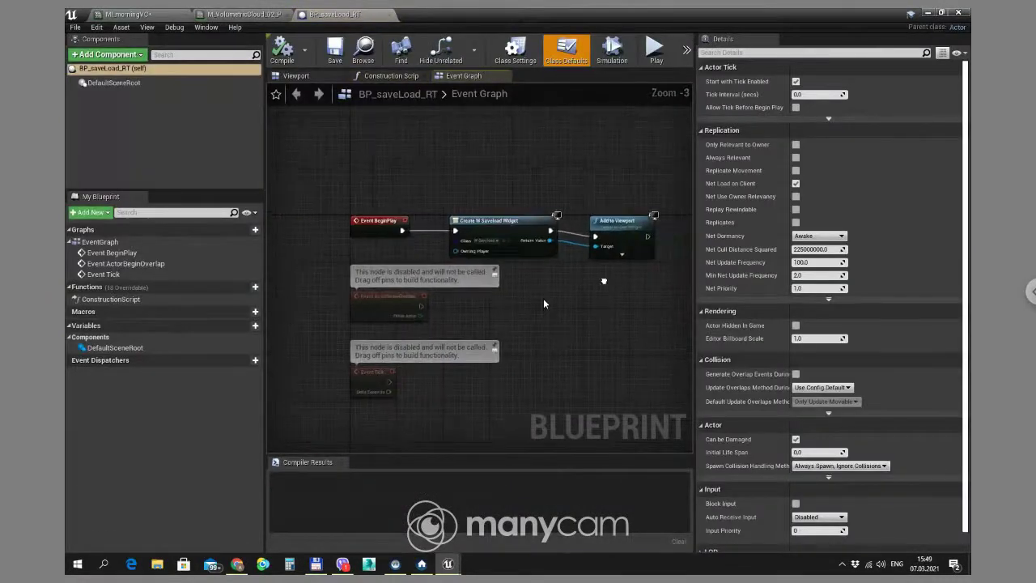
right_click_drag(543, 297, 457, 246)
scroll(456, 247, "up", 1)
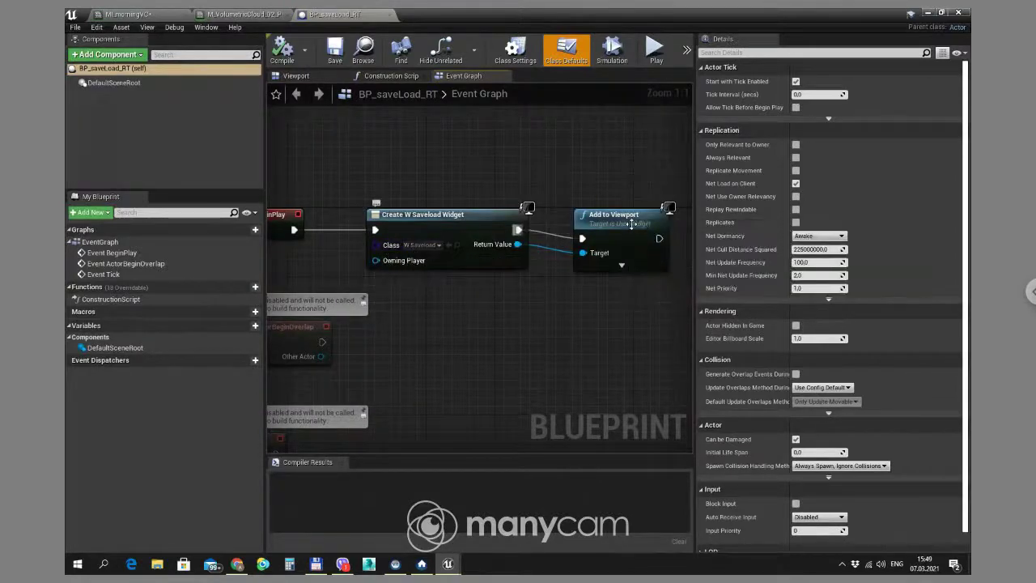
left_click(929, 13)
Open W_saveload, select the Save button, check its Events, and view its '01 Saved!' graph.
double_click(429, 423)
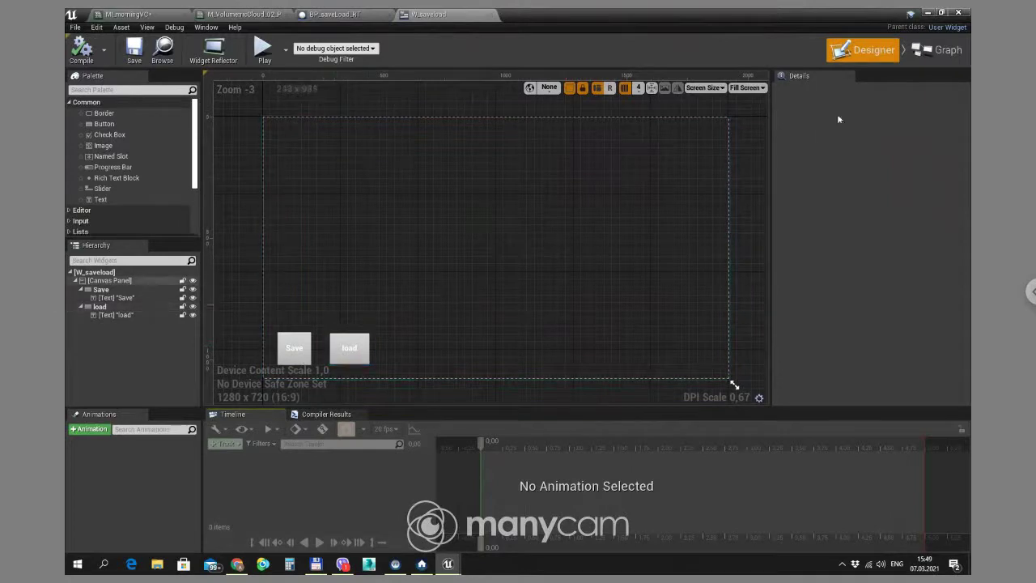
left_click(295, 344)
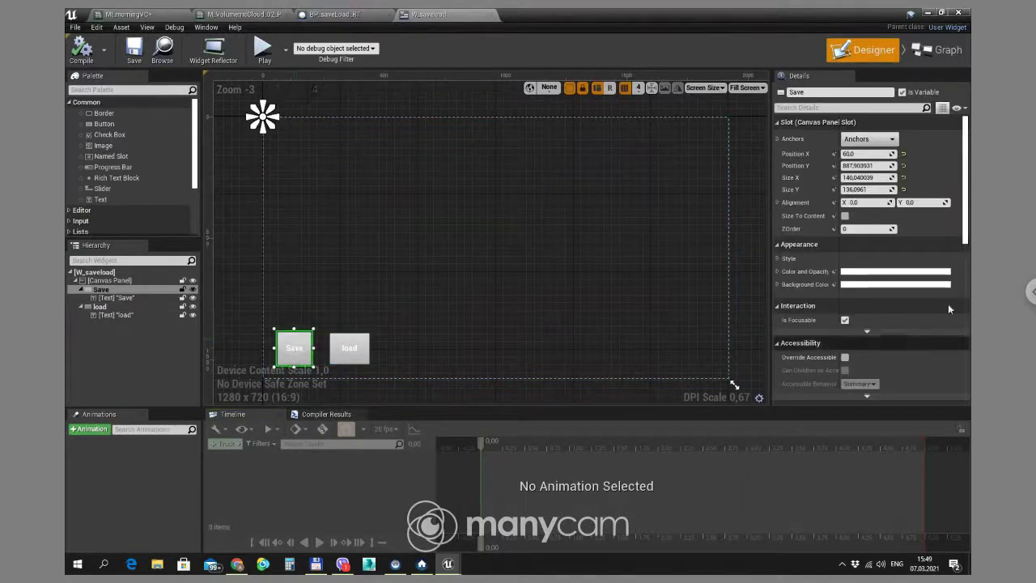
scroll(960, 386, "down", 5)
scroll(960, 388, "down", 4)
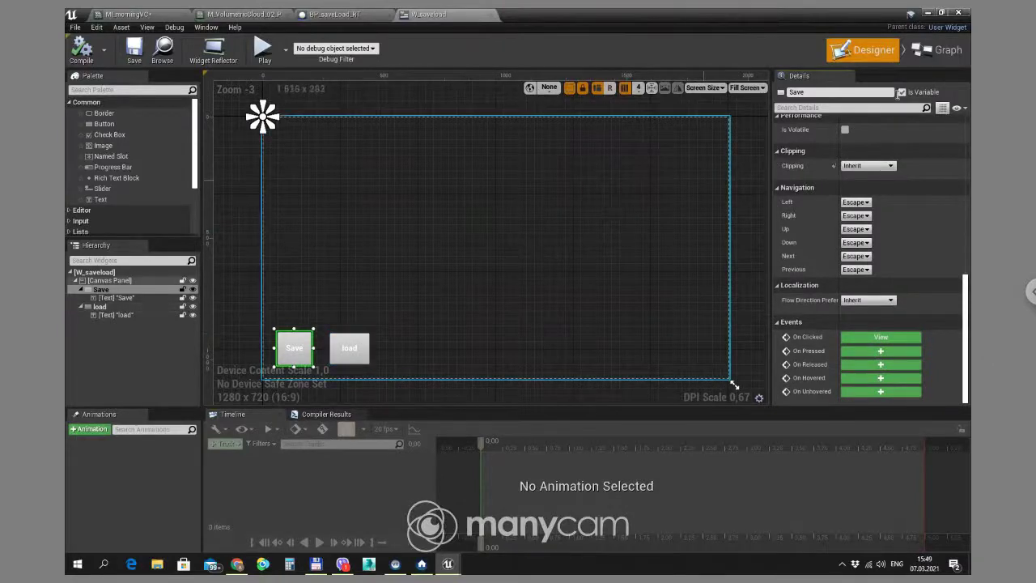
left_click(908, 55)
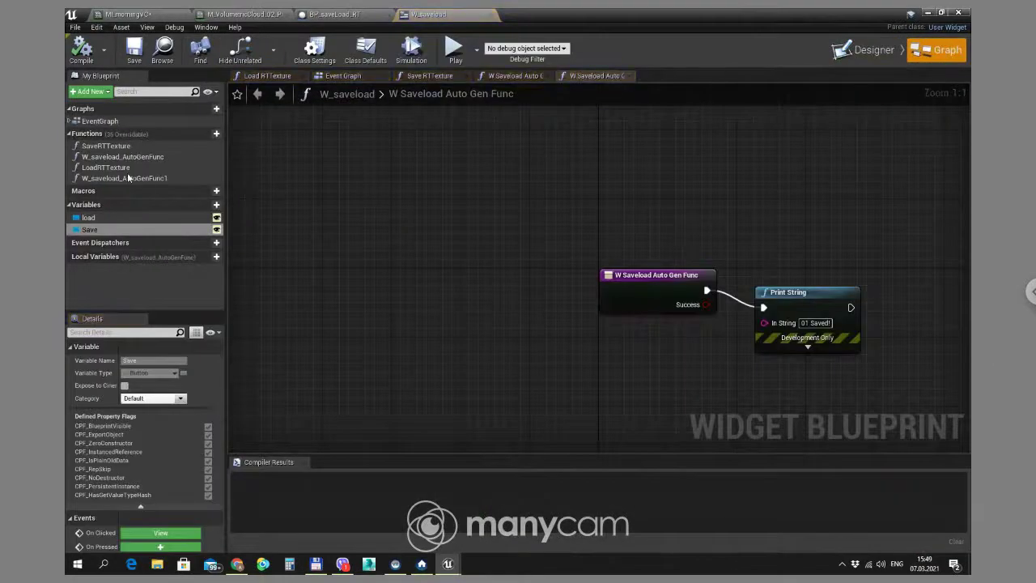
Move the Save RTTexture node in the Event Graph and open the Save RTTexture function.
left_click(427, 76)
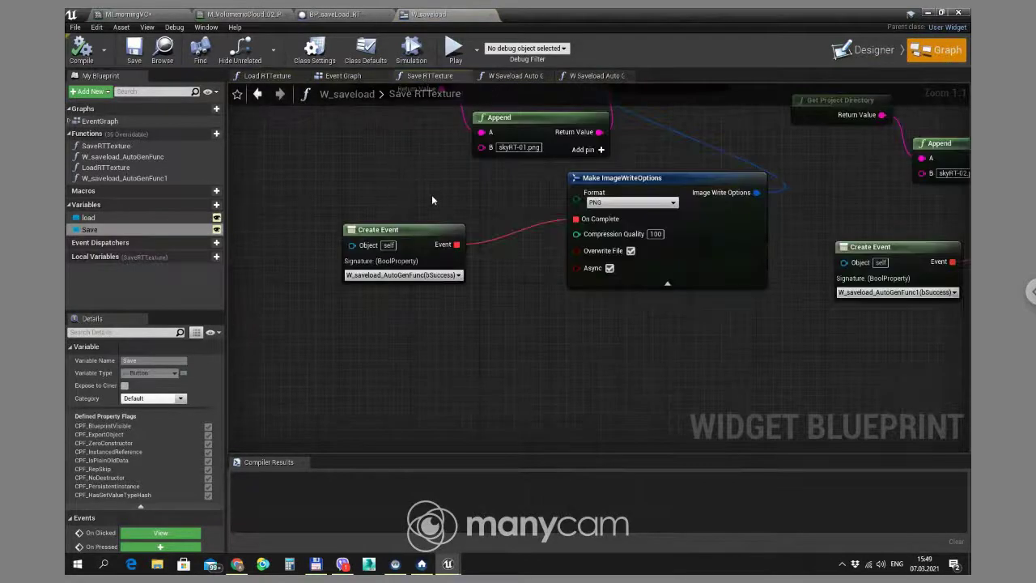
scroll(431, 200, "down", 1)
left_click(342, 75)
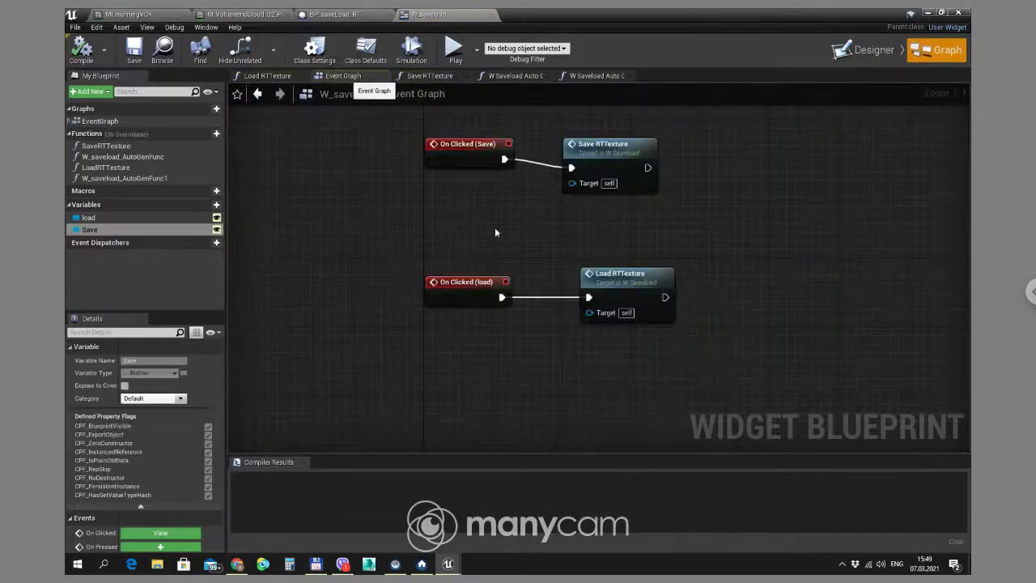
left_click_drag(594, 144, 618, 136)
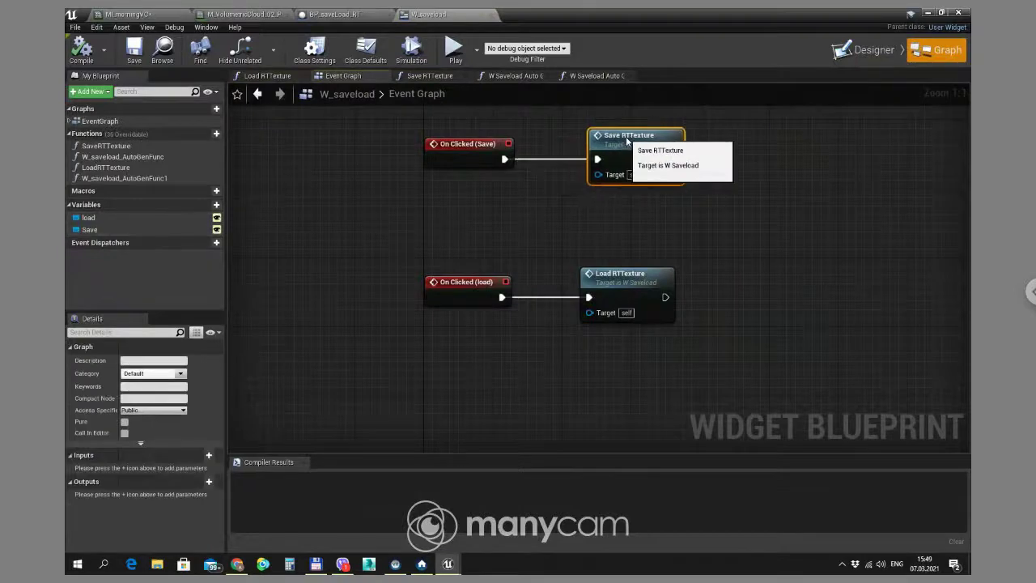
left_click(621, 276)
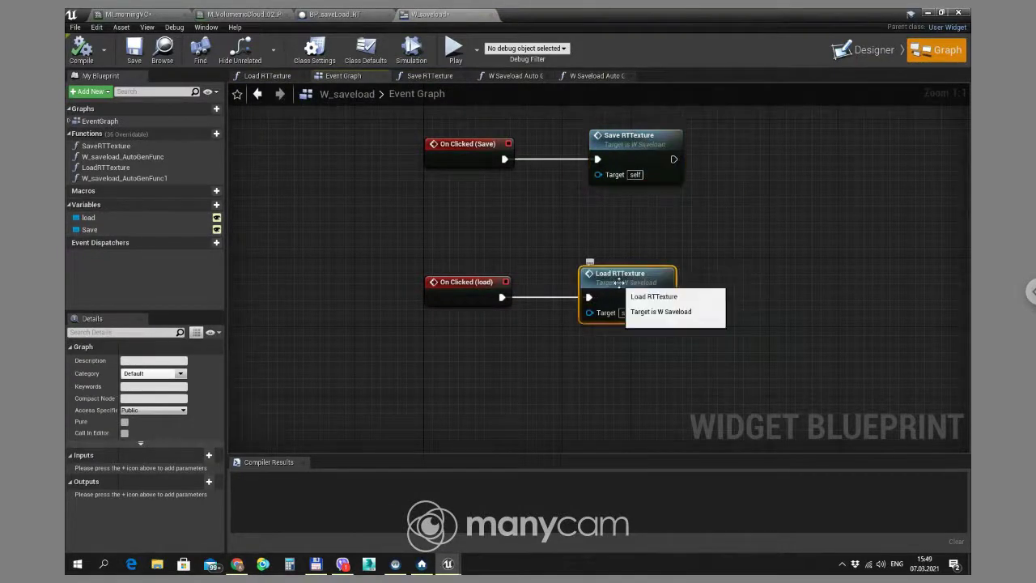
double_click(637, 139)
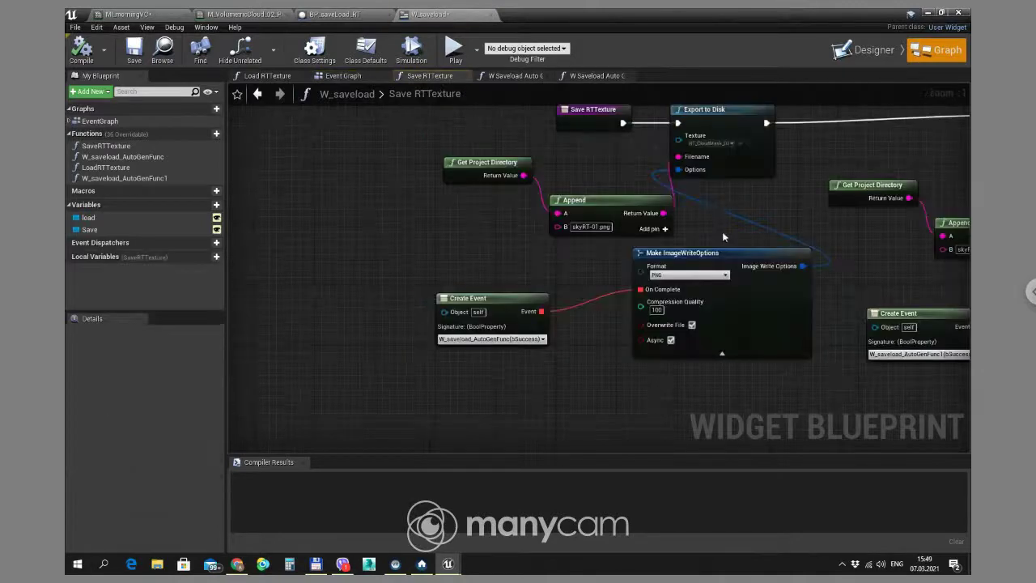
Rearrange the path nodes and connect Get Project Directory into Append's A input.
right_click_drag(761, 231, 694, 265)
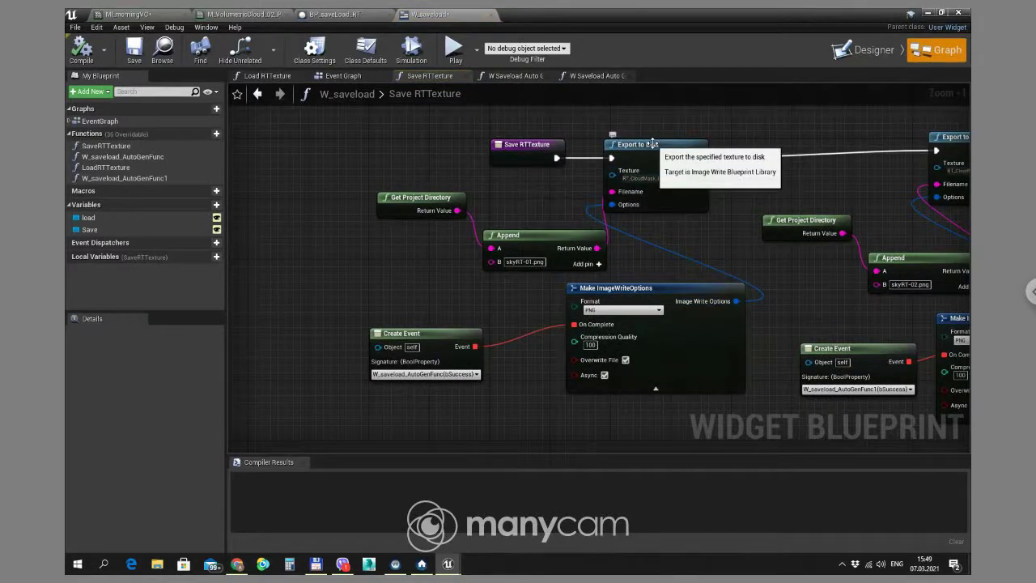
left_click(658, 207)
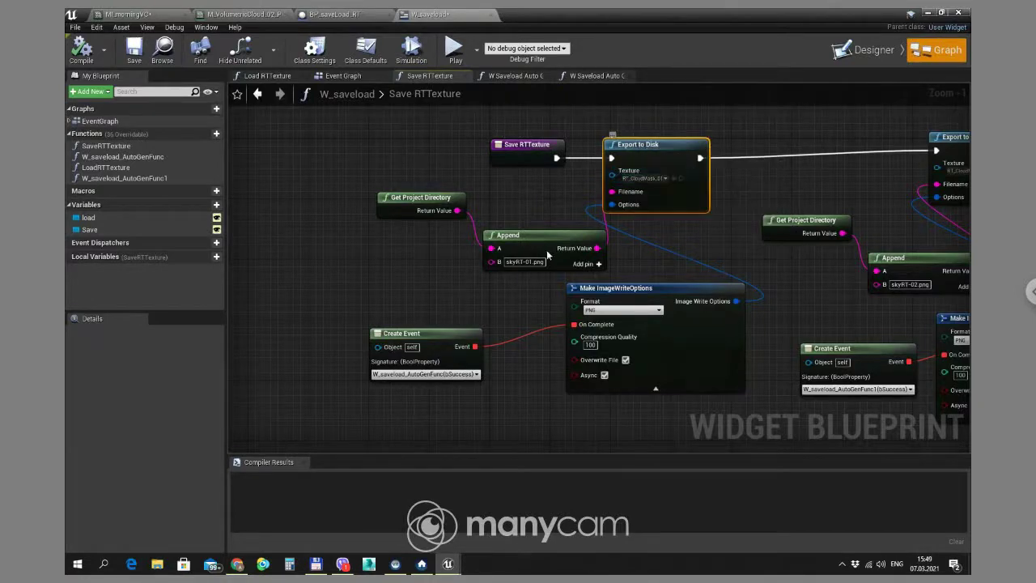
left_click_drag(549, 236, 510, 235)
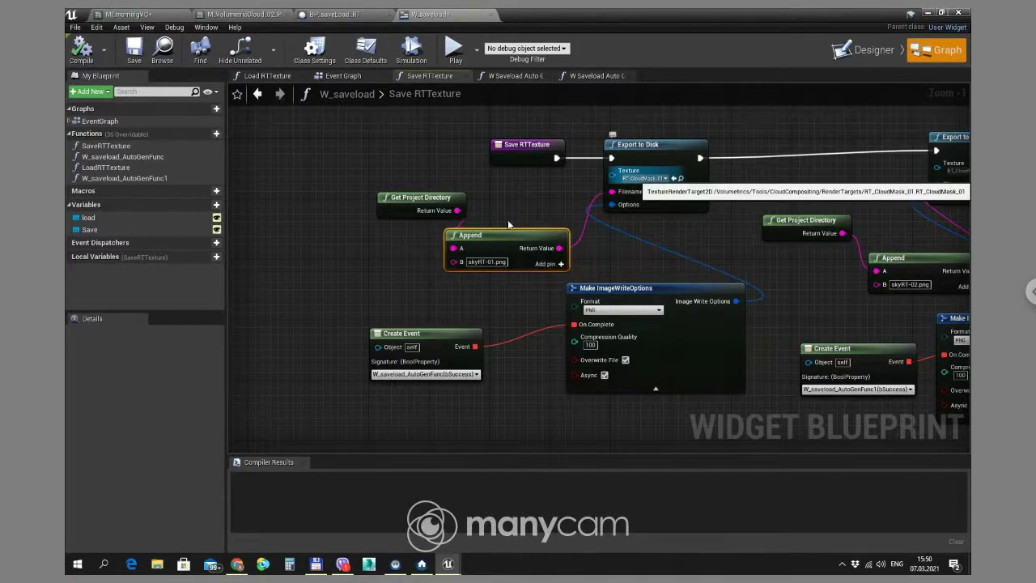
left_click_drag(409, 201, 333, 202)
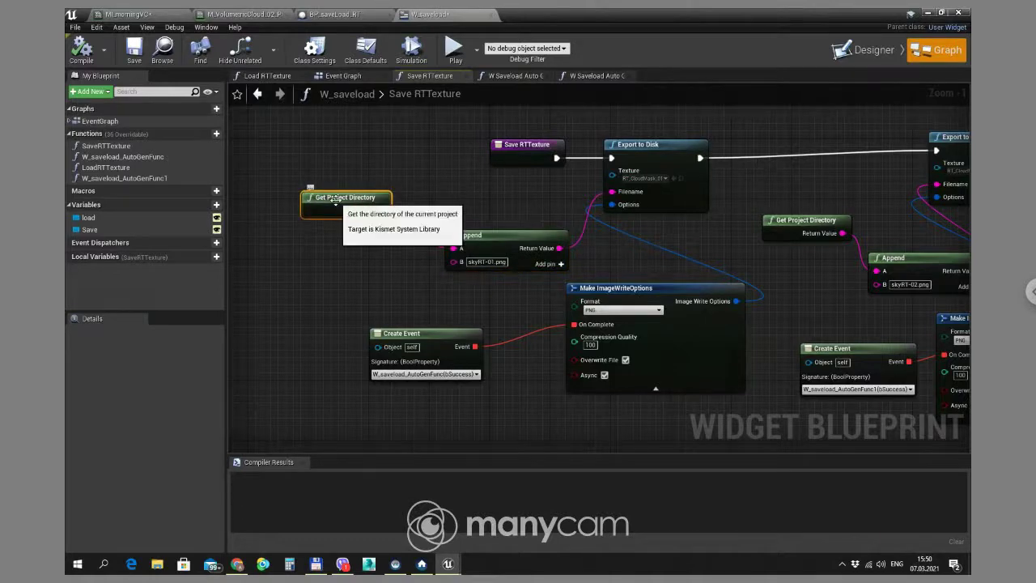
left_click_drag(381, 210, 453, 247)
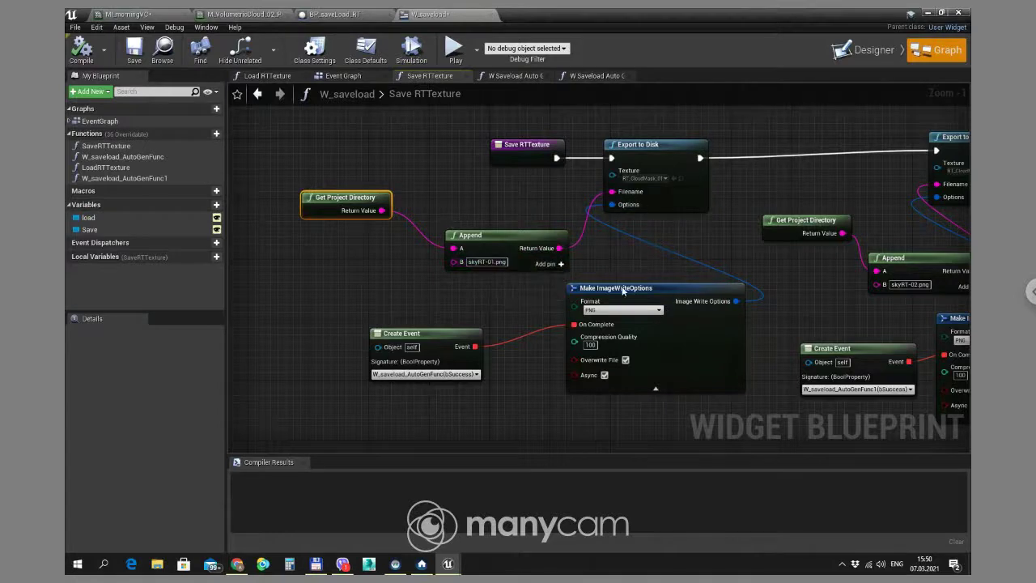
Position the Make ImageWriteOptions node (PNG, quality 100, overwrite, async) to feed Export to Disk.
left_click_drag(621, 291, 599, 314)
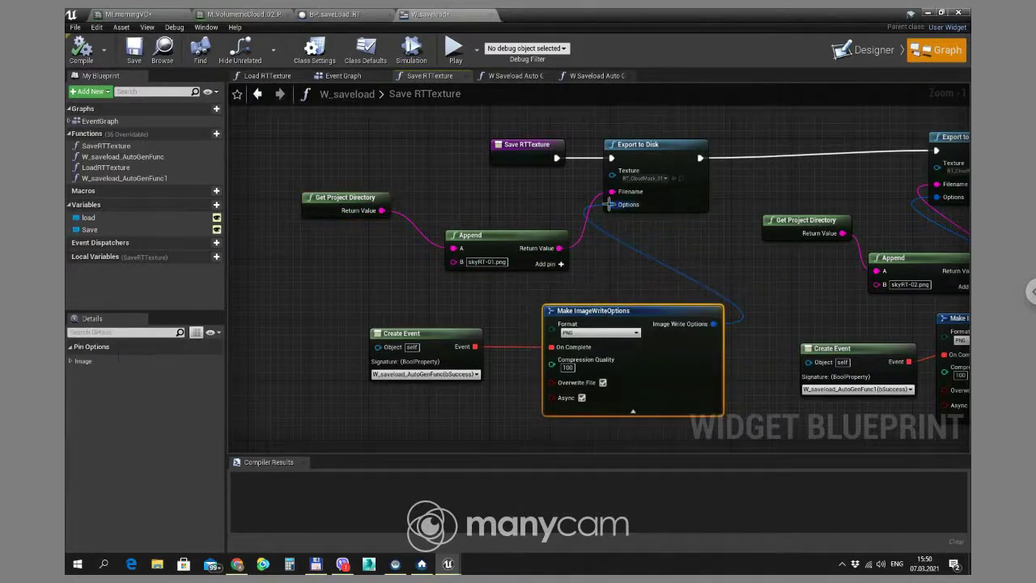
left_click_drag(608, 204, 655, 246)
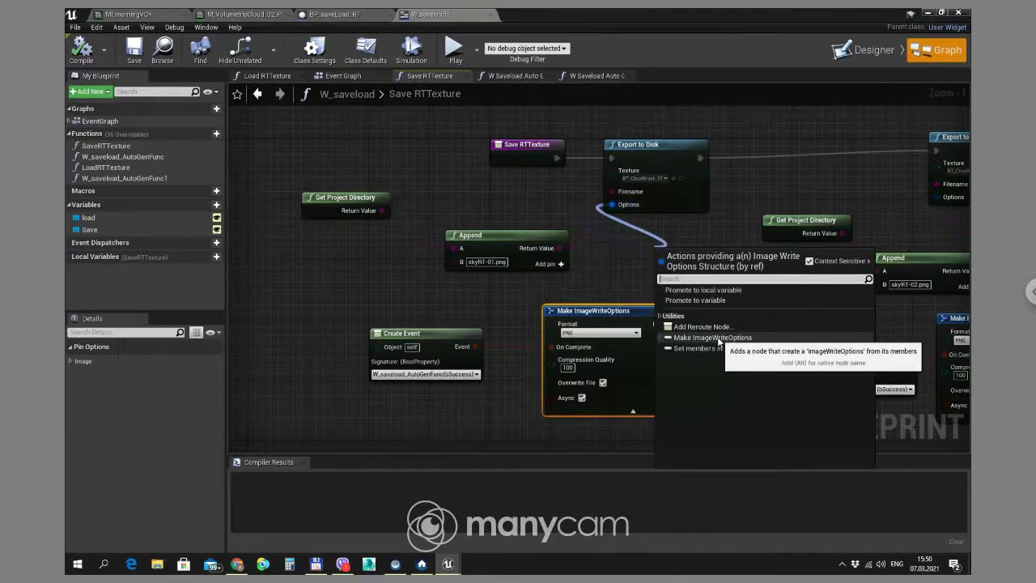
left_click(570, 317)
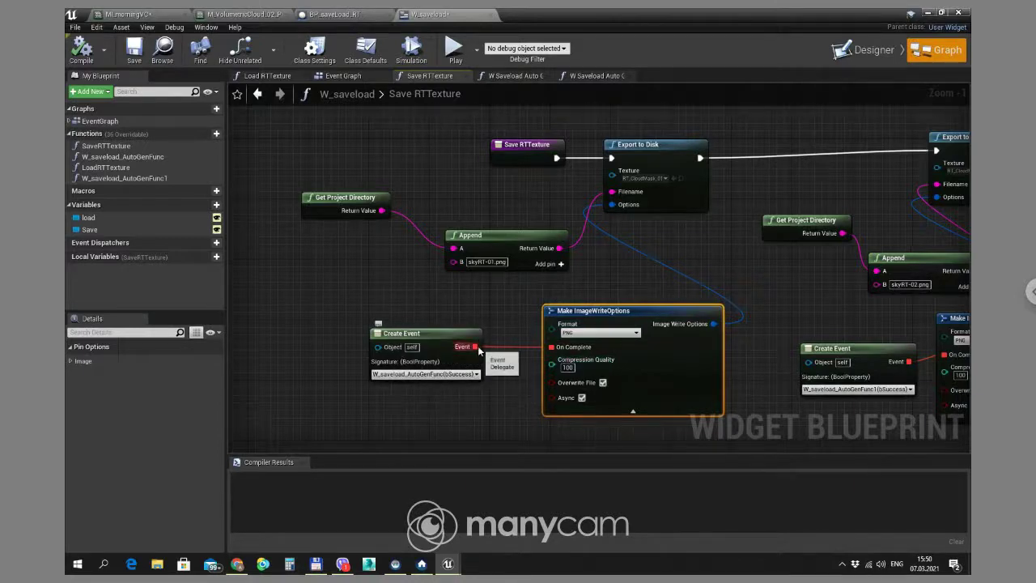
Drag out the Create Event wire, cancel the action list, and compile the widget.
left_click_drag(476, 347, 514, 323)
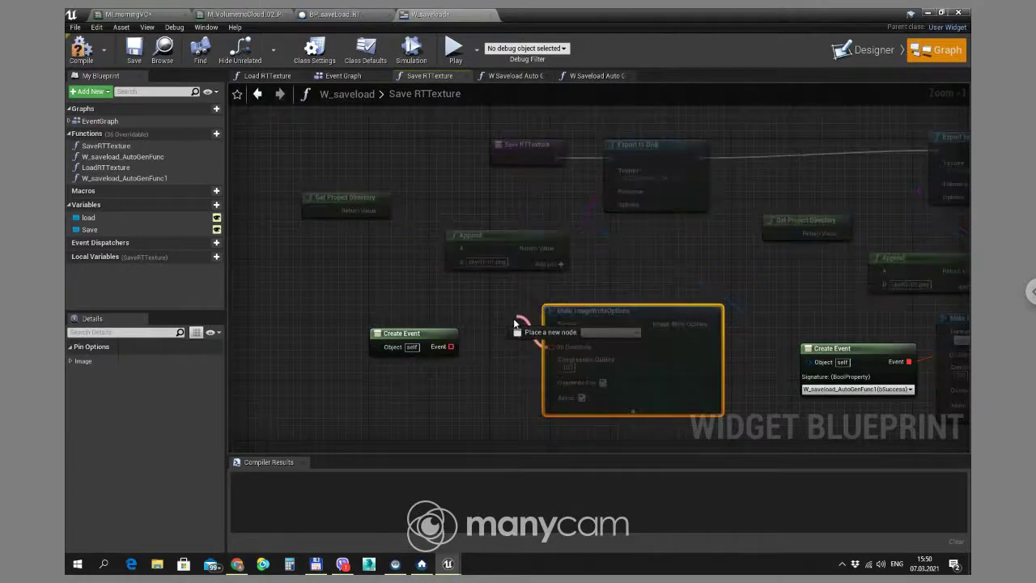
left_click_drag(474, 377, 477, 389)
left_click(564, 388)
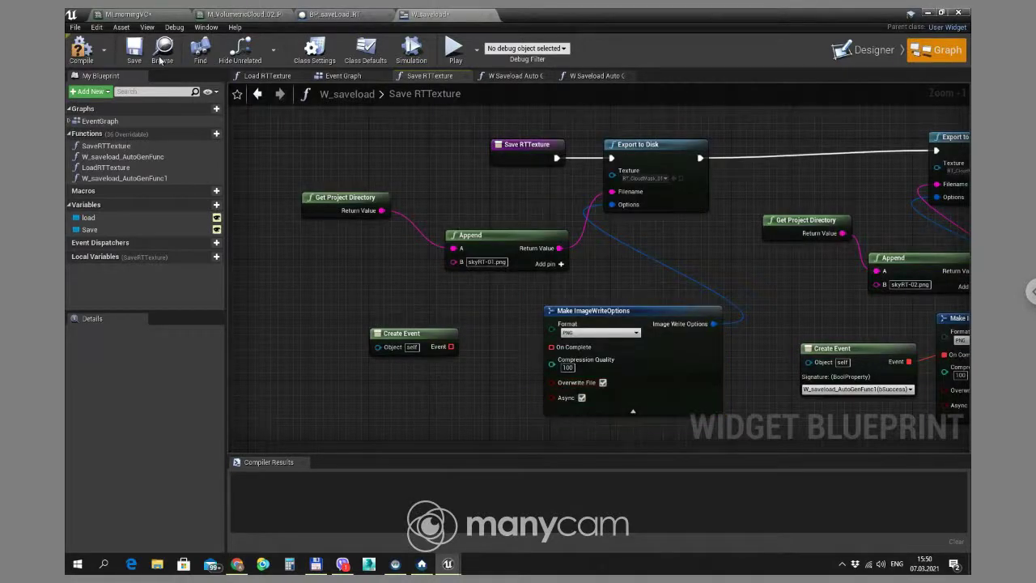
left_click(81, 50)
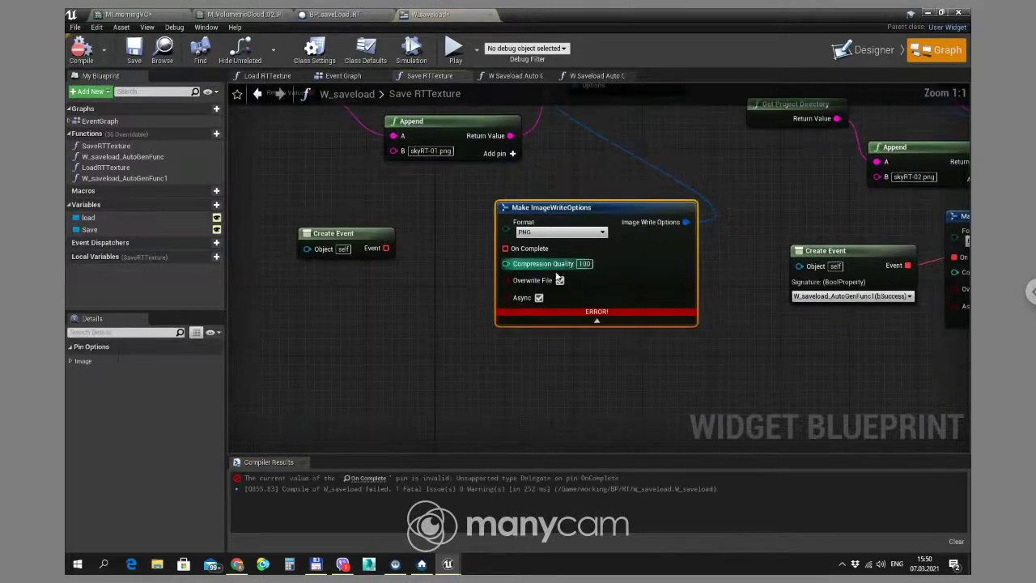
Connect On Complete to the Create Event and bind it to W_saveload_AutoGenFunc(bSuccess).
left_click_drag(505, 249, 386, 250)
left_click(335, 280)
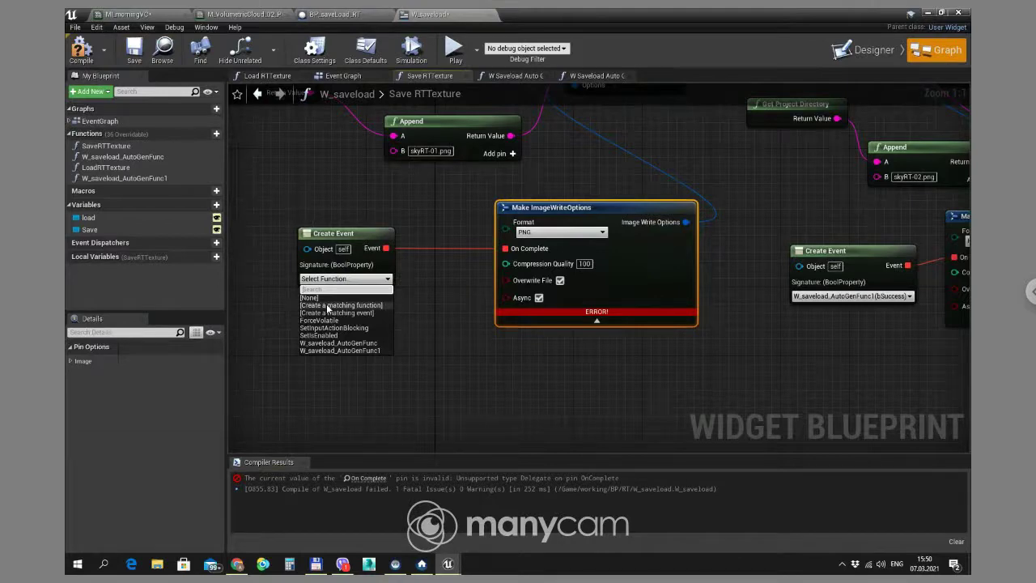
left_click(340, 343)
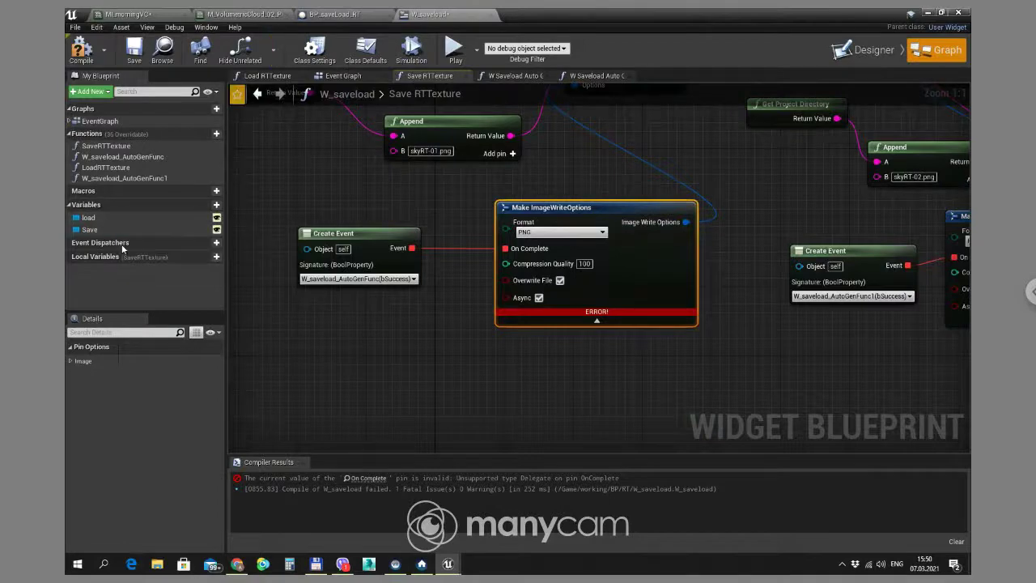
left_click(411, 50)
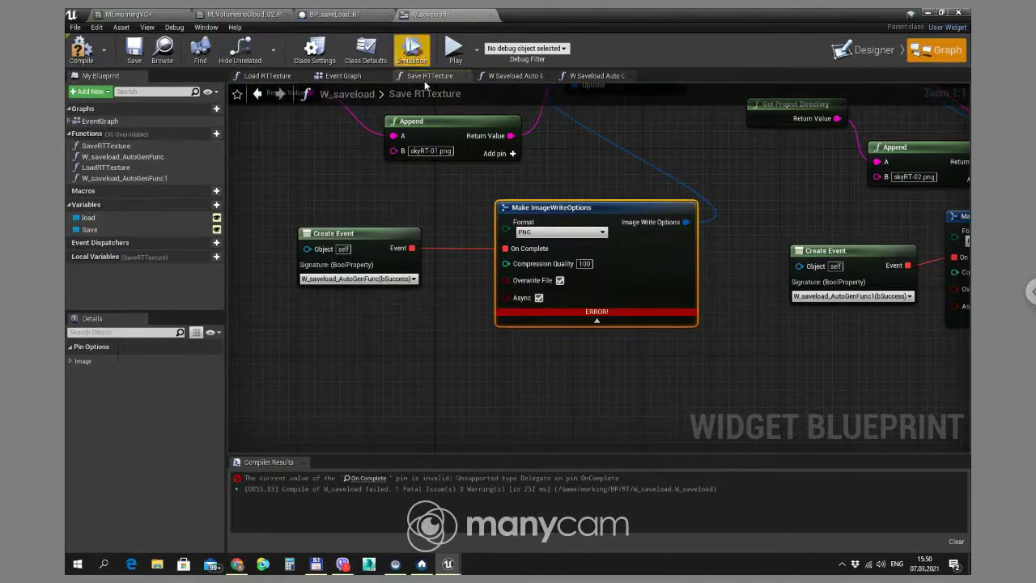
Review the saved messages in both Auto Gen Func graphs and the widget's Event Graph.
left_click(534, 77)
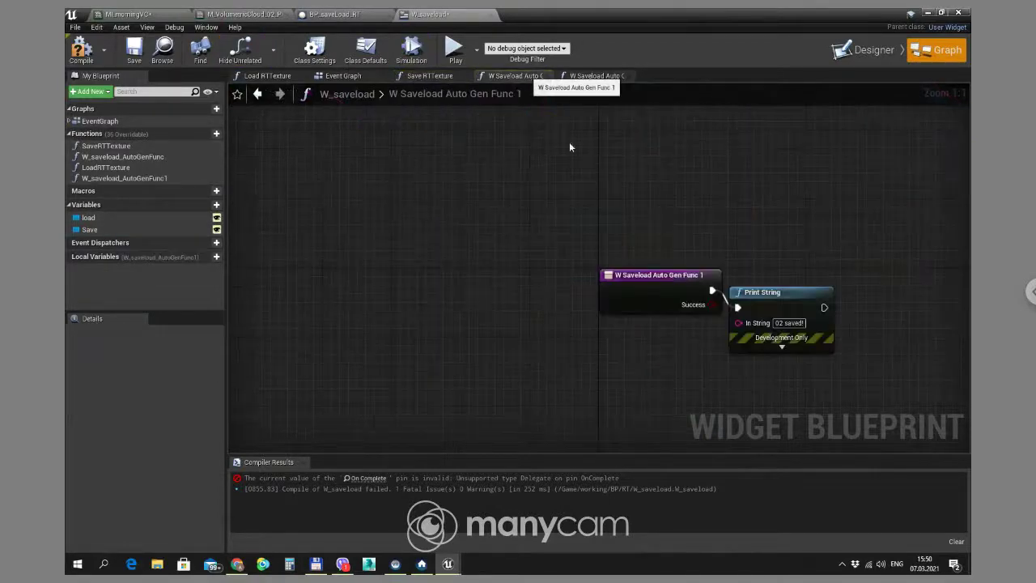
left_click(574, 76)
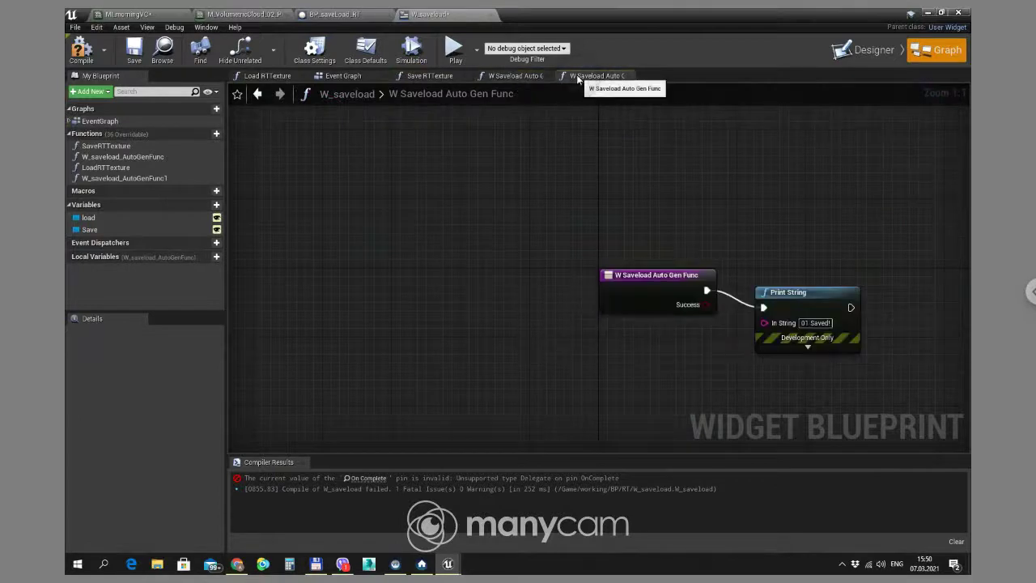
left_click(337, 77)
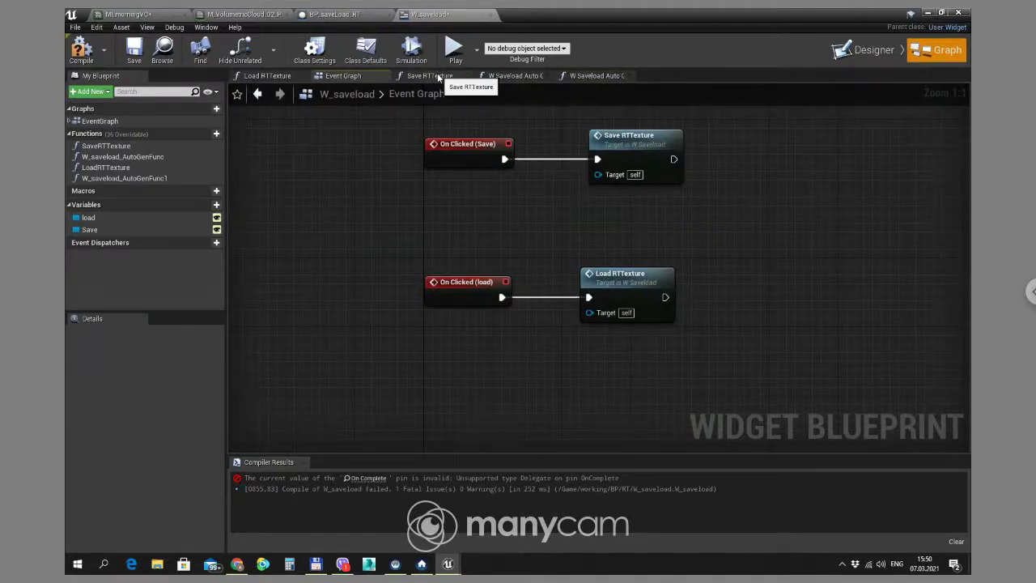
scroll(679, 206, "down", 2)
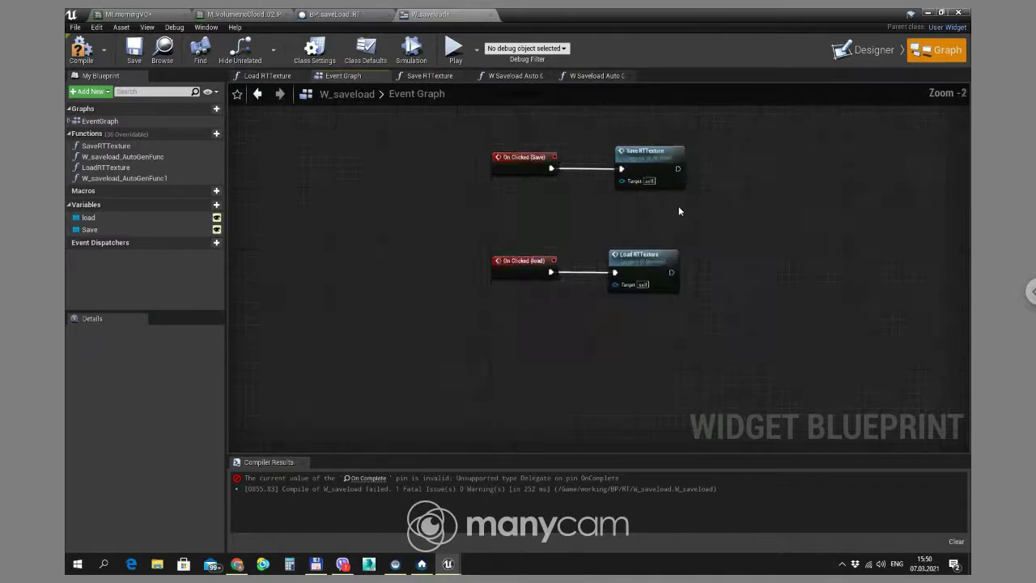
Reopen Save RTTexture and check the skyRT-02.png export's render target and Create Event nodes.
double_click(656, 160)
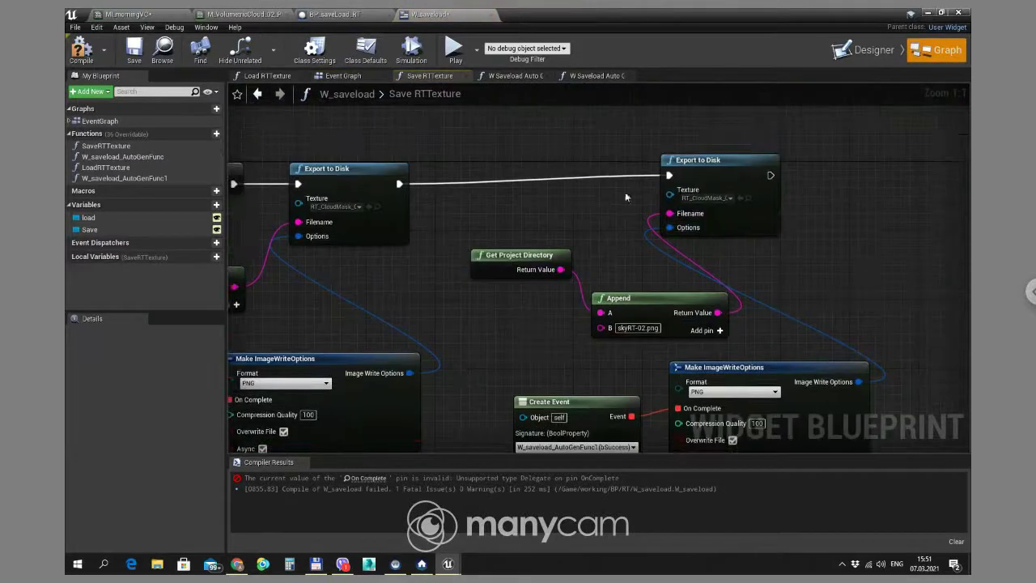
right_click_drag(805, 227, 629, 179)
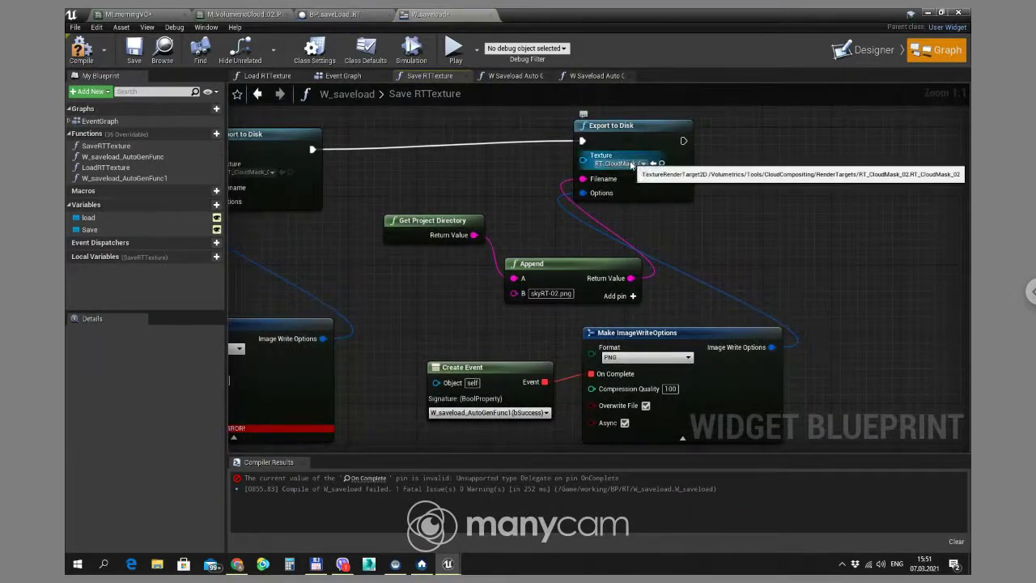
left_click(632, 164)
left_click(631, 165)
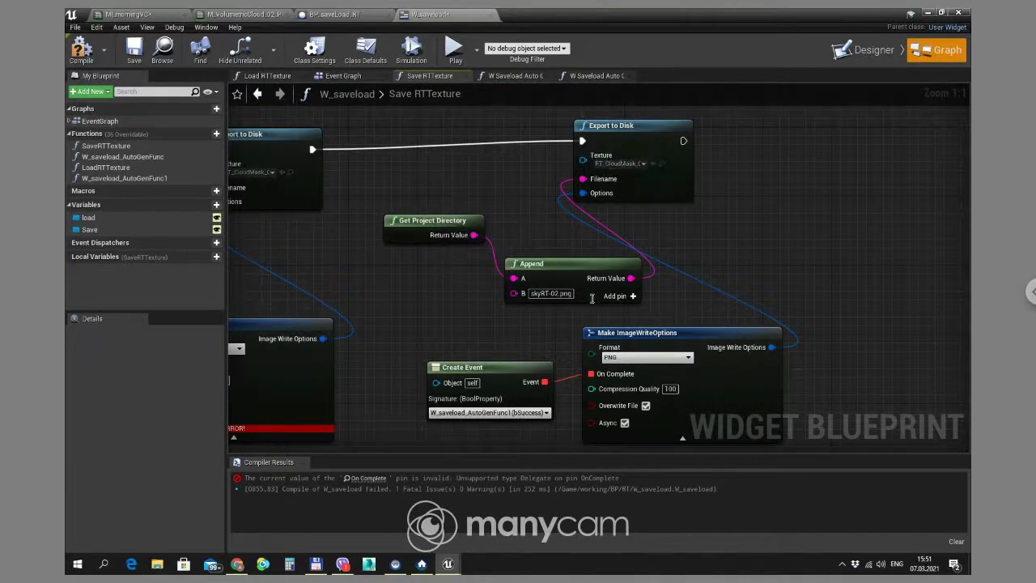
right_click_drag(736, 277, 728, 191)
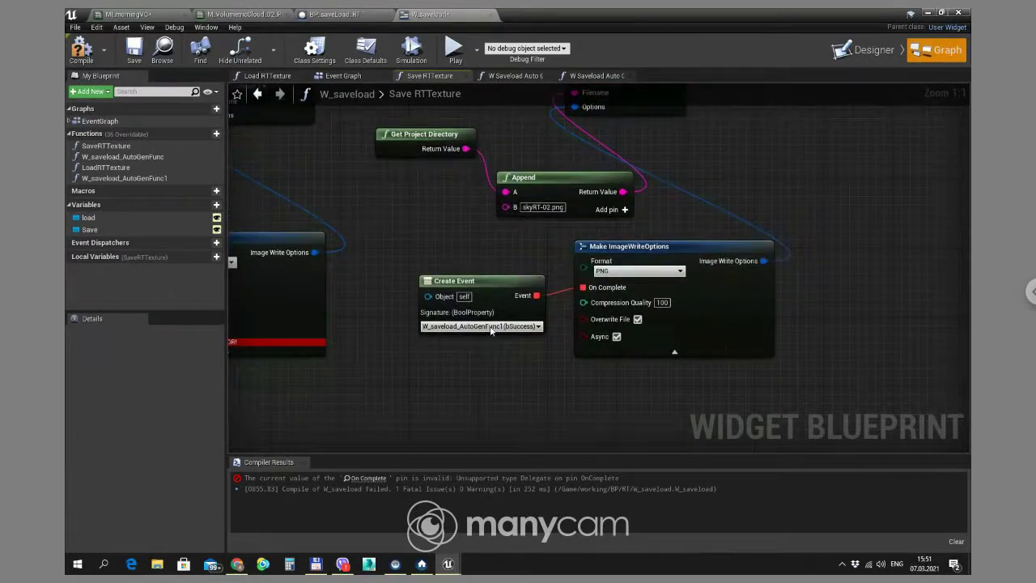
right_click_drag(786, 388, 776, 373)
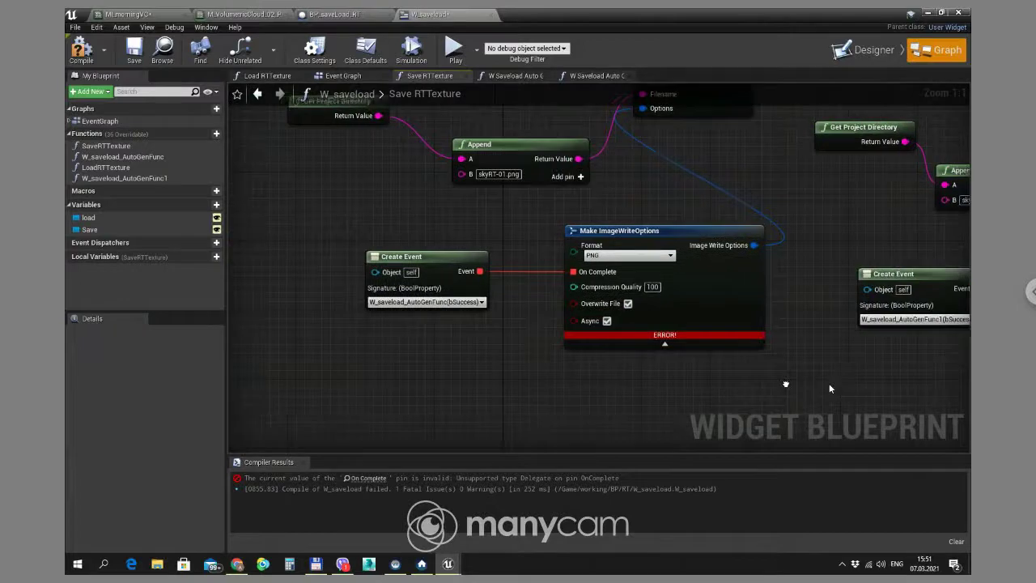
Compile W_saveload without errors and open its Load RTTexture function graph.
left_click(91, 52)
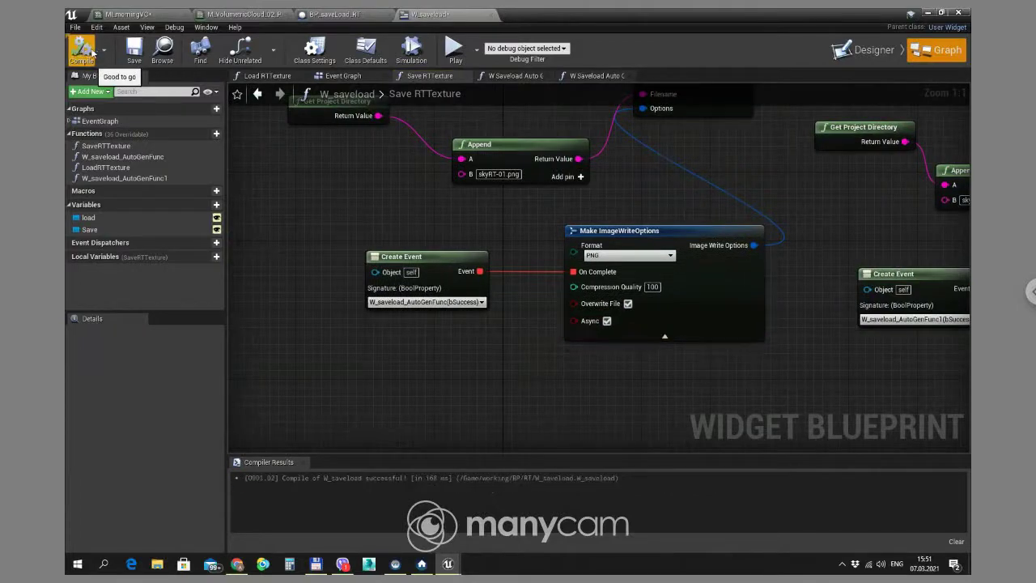
left_click(331, 15)
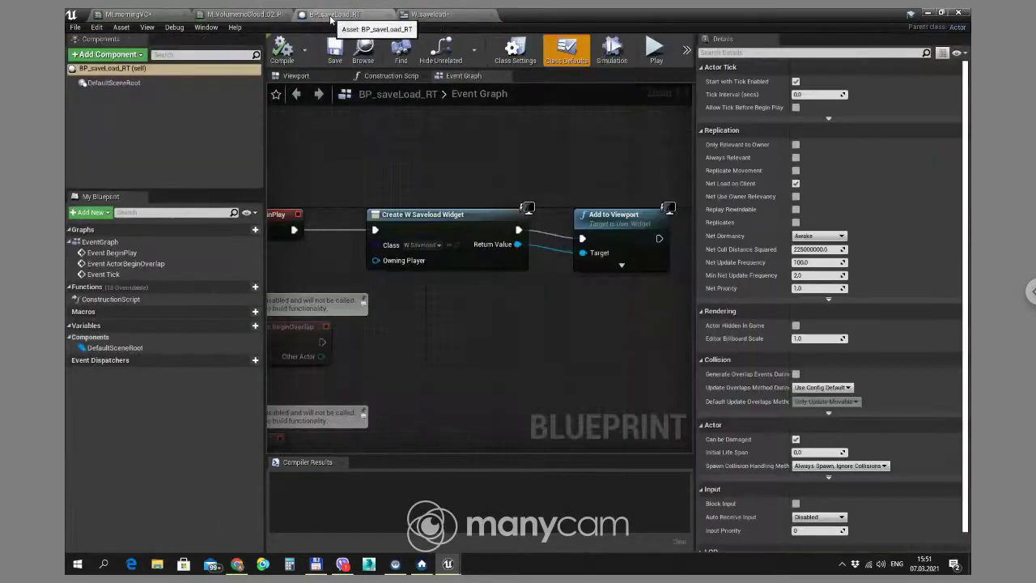
left_click(430, 15)
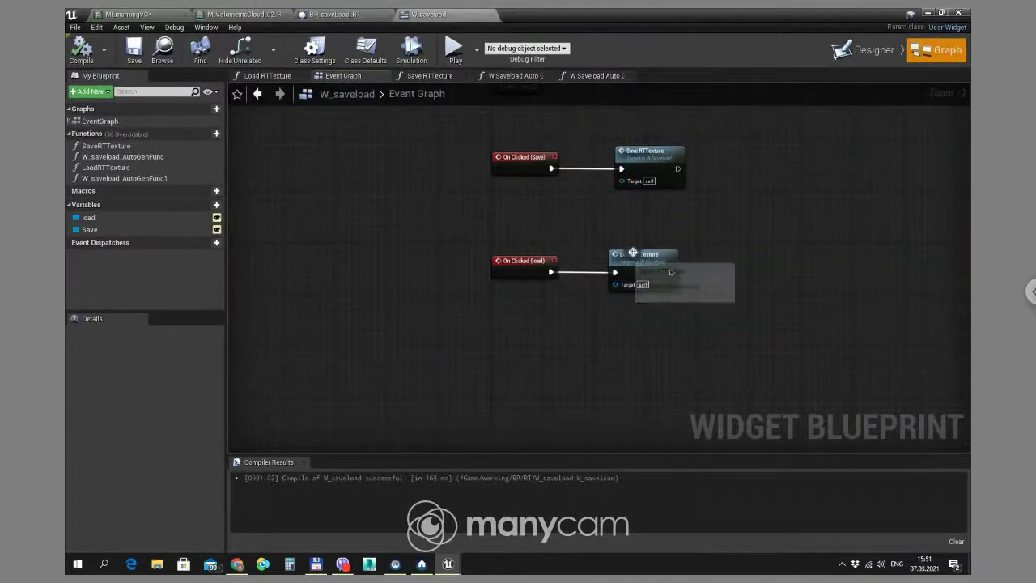
double_click(633, 256)
Inspect the load chain's Append file path and Import File as Texture 2D nodes.
scroll(380, 274, "down", 4)
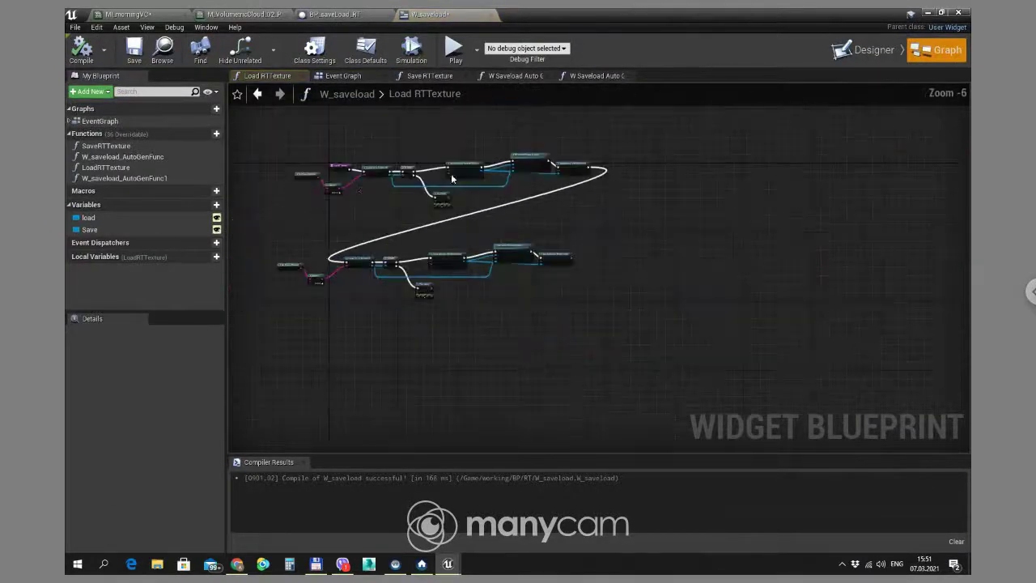
right_click_drag(463, 286, 565, 376)
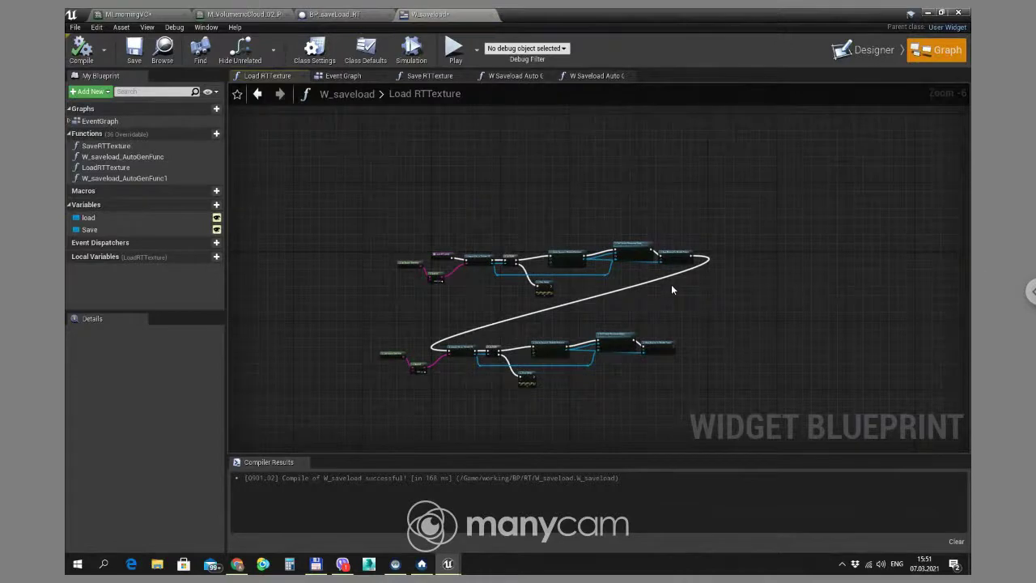
scroll(433, 300, "up", 4)
scroll(376, 295, "up", 3)
right_click_drag(458, 307, 737, 348)
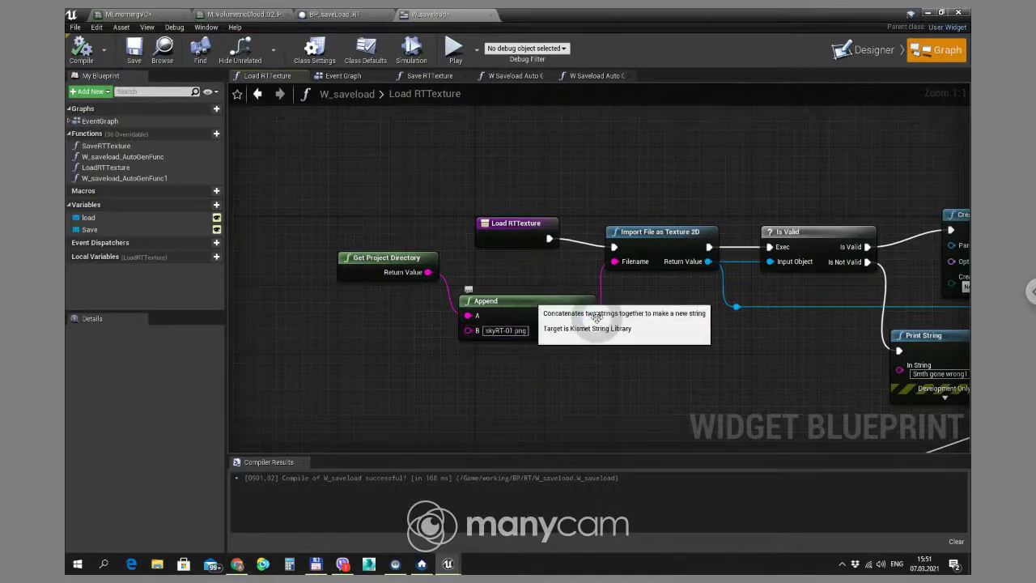
left_click(526, 300)
right_click_drag(590, 383, 455, 395)
left_click(523, 253)
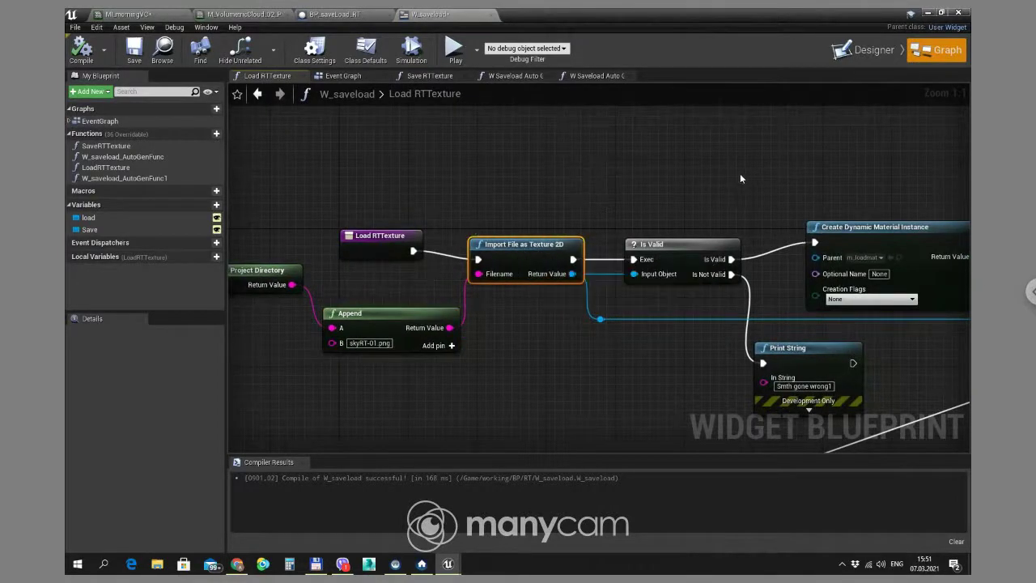
right_click_drag(740, 174, 575, 145)
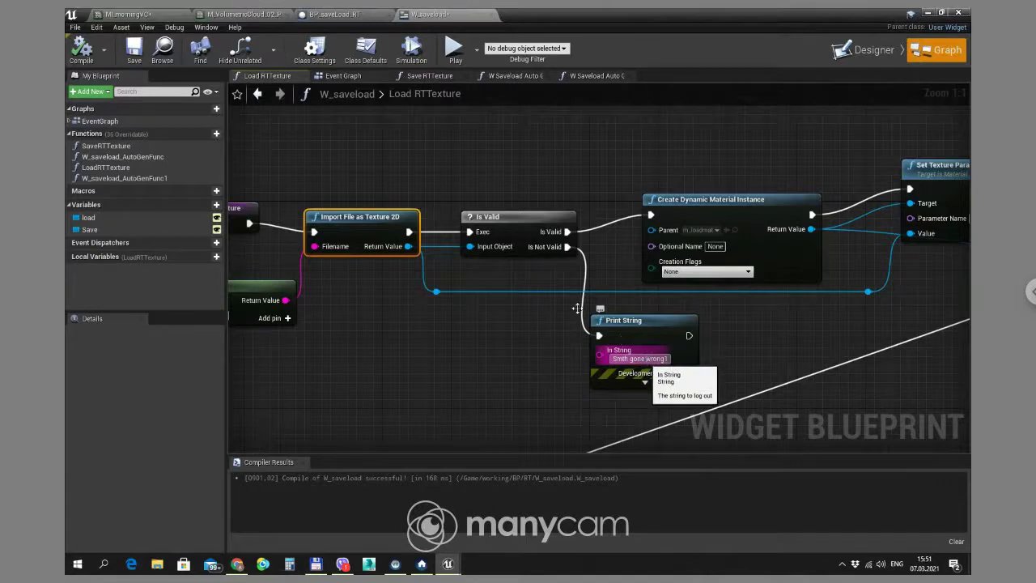
Select Is Valid and browse to the m_loadmat parent material in working/BP/RT.
left_click(522, 222)
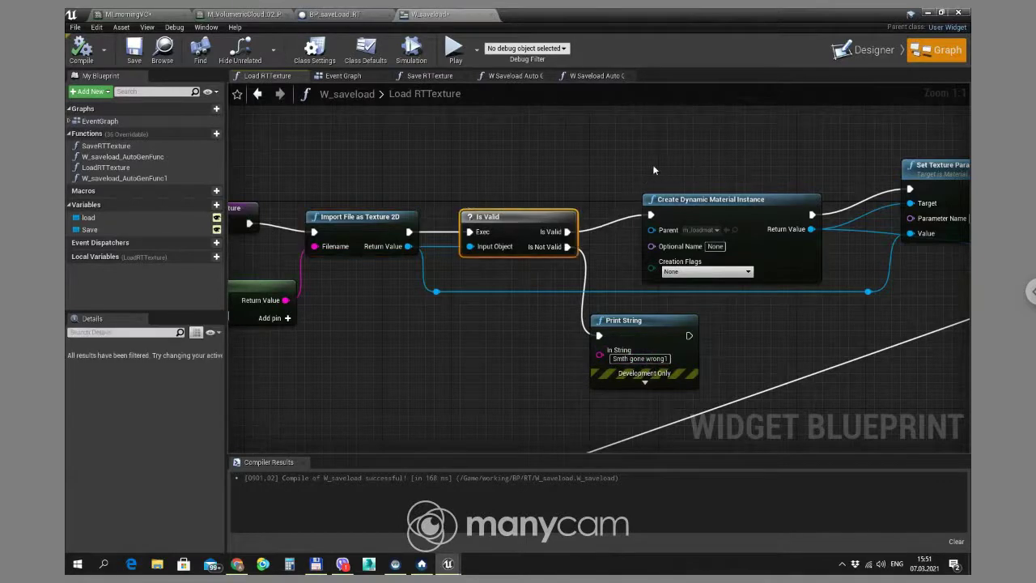
right_click_drag(654, 170, 479, 160)
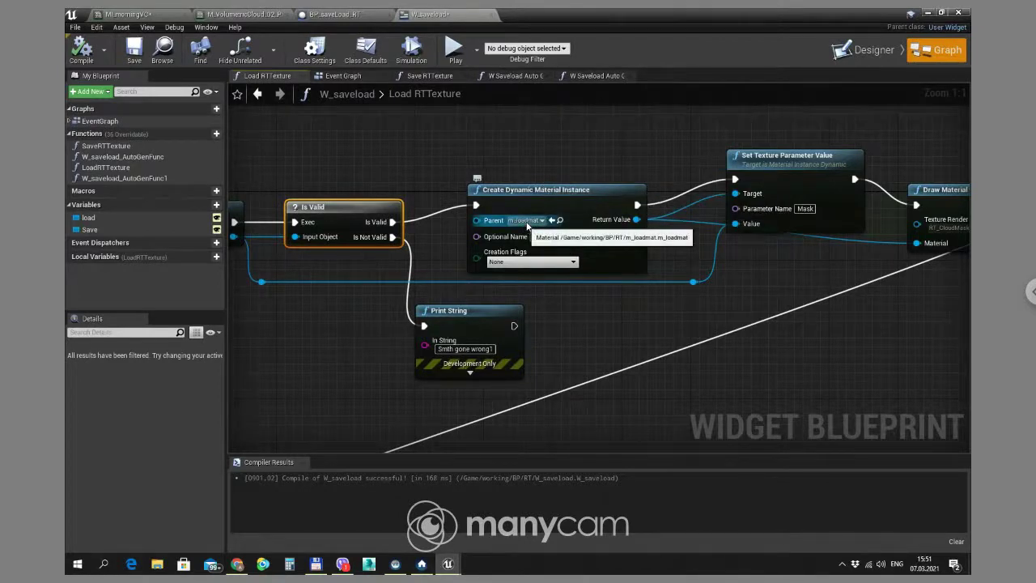
left_click(559, 220)
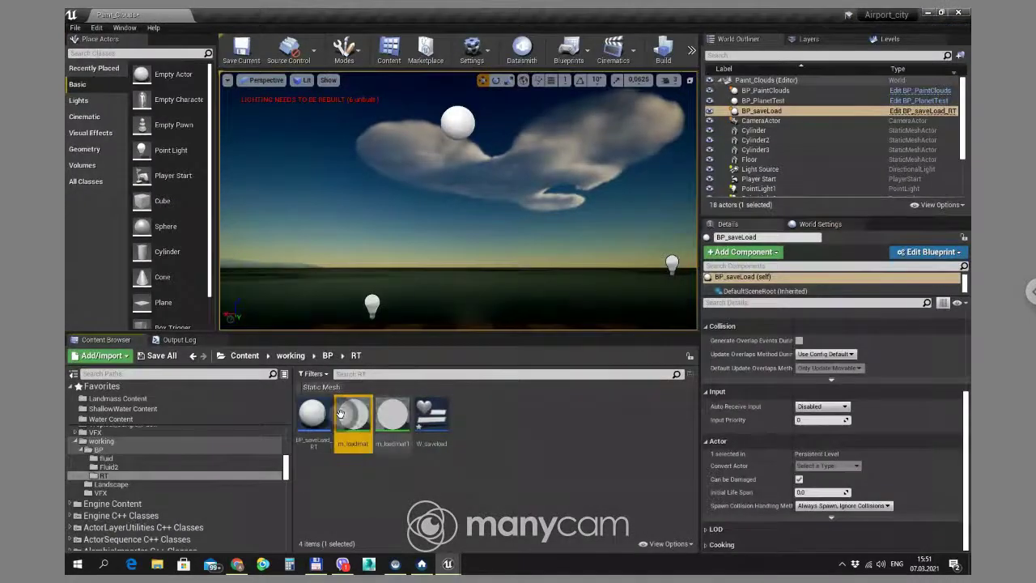
Open m_loadmat, confirm its texture parameter is named Mask, and return to W_saveload.
double_click(353, 417)
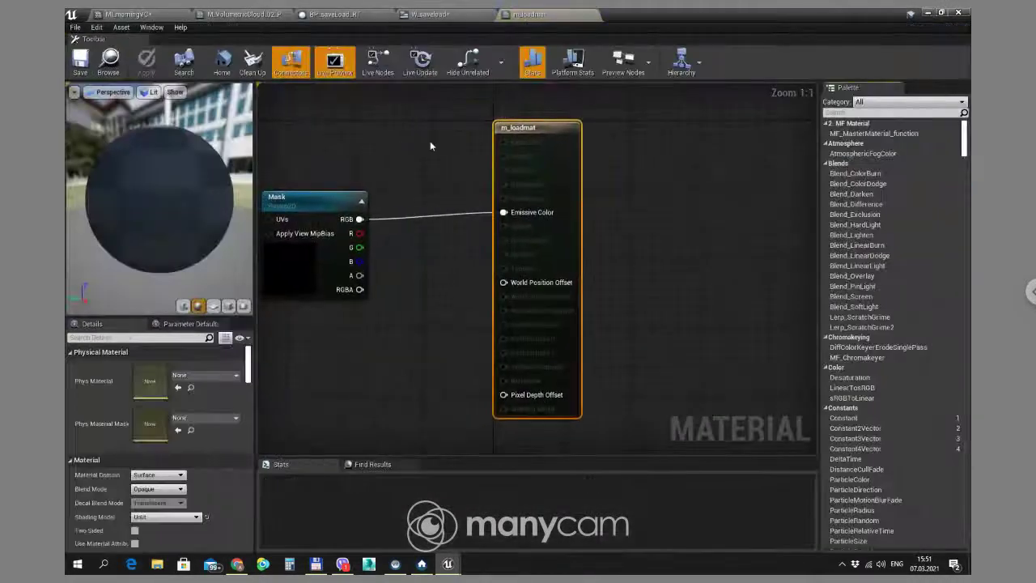
right_click_drag(429, 141, 479, 139)
left_click(268, 280)
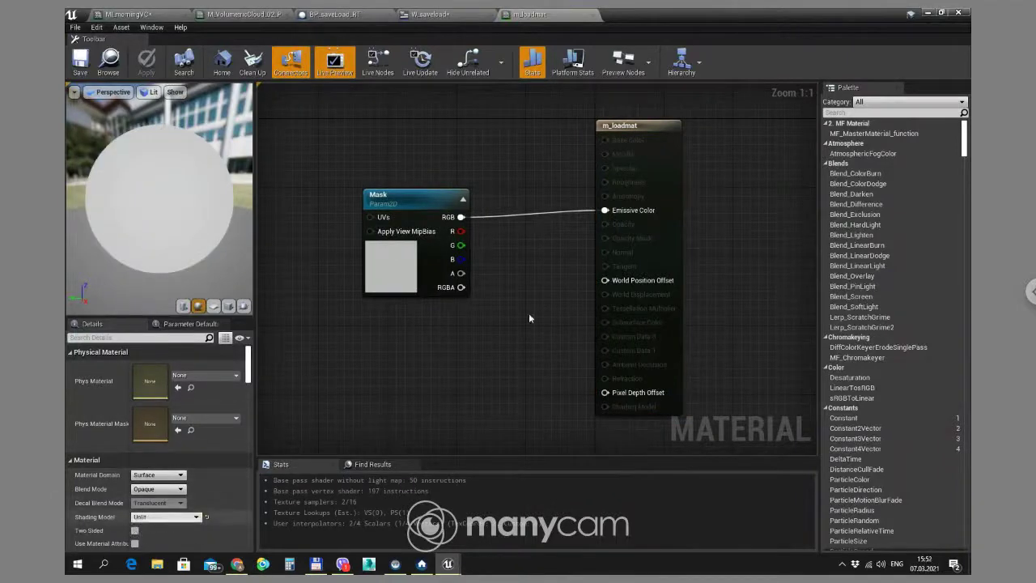
left_click(397, 200)
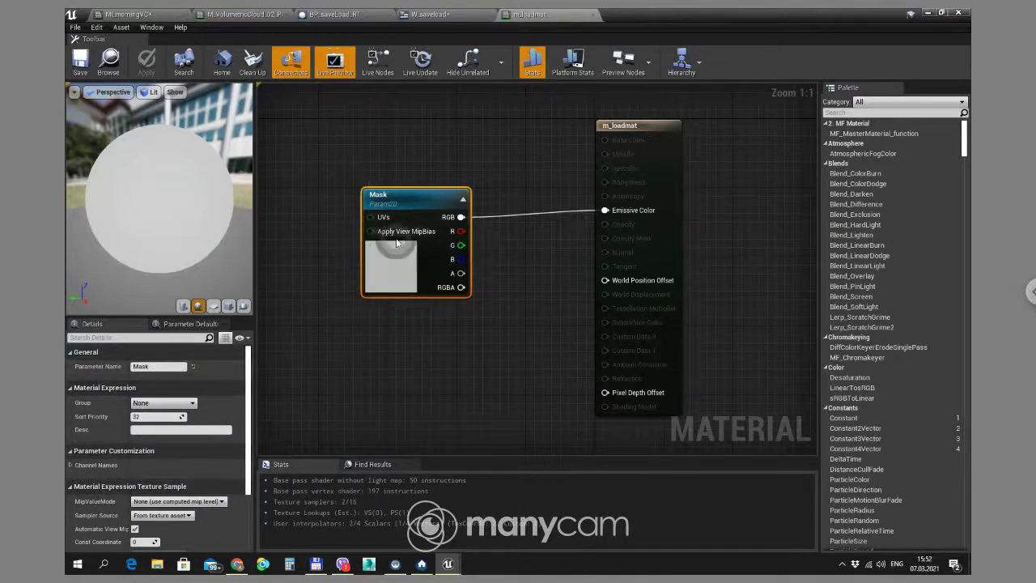
left_click(426, 14)
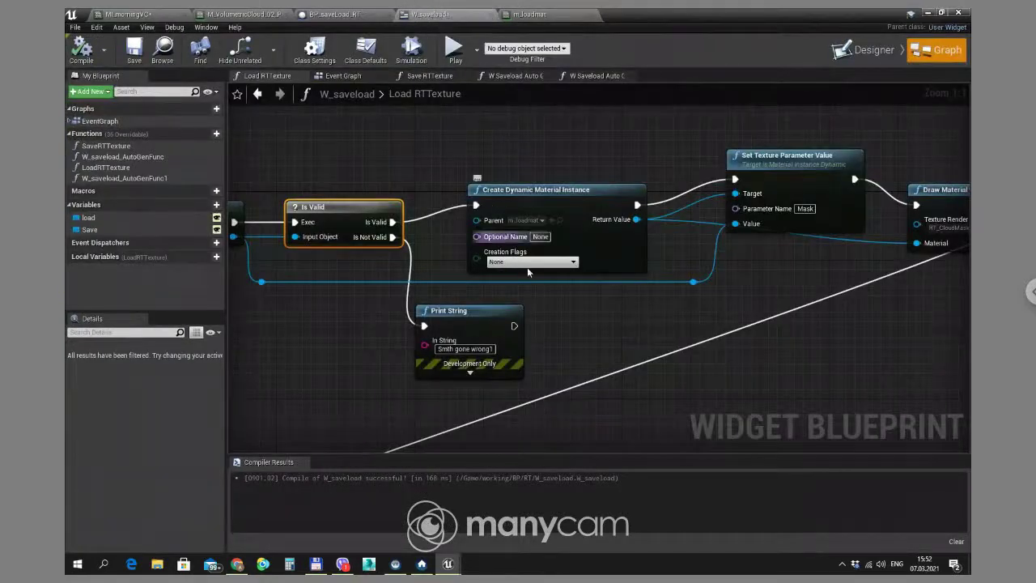
Nudge the Set Texture Parameter Value node slightly up in the Load RTTexture graph.
right_click_drag(787, 279, 548, 286)
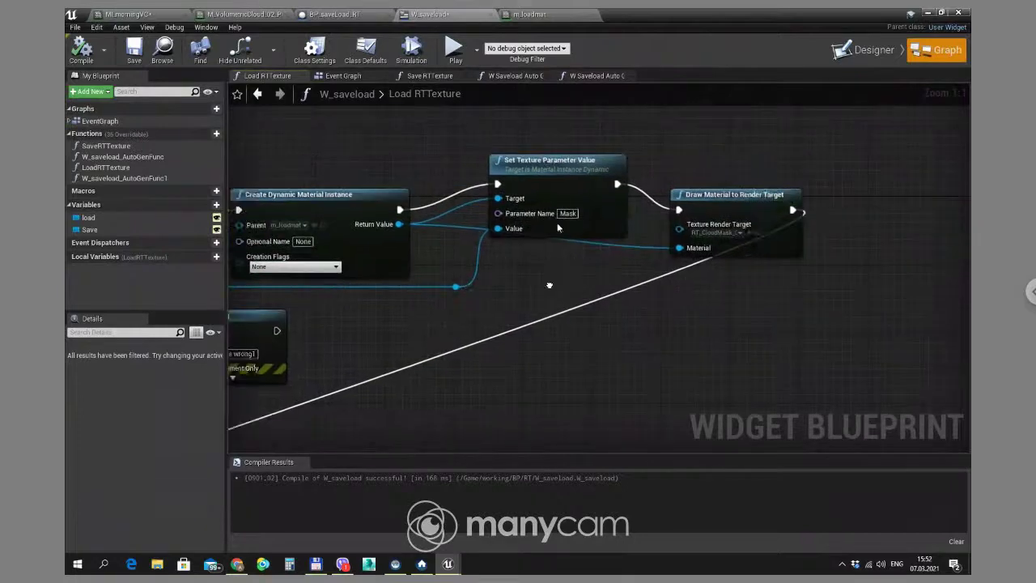
left_click_drag(555, 153, 564, 129)
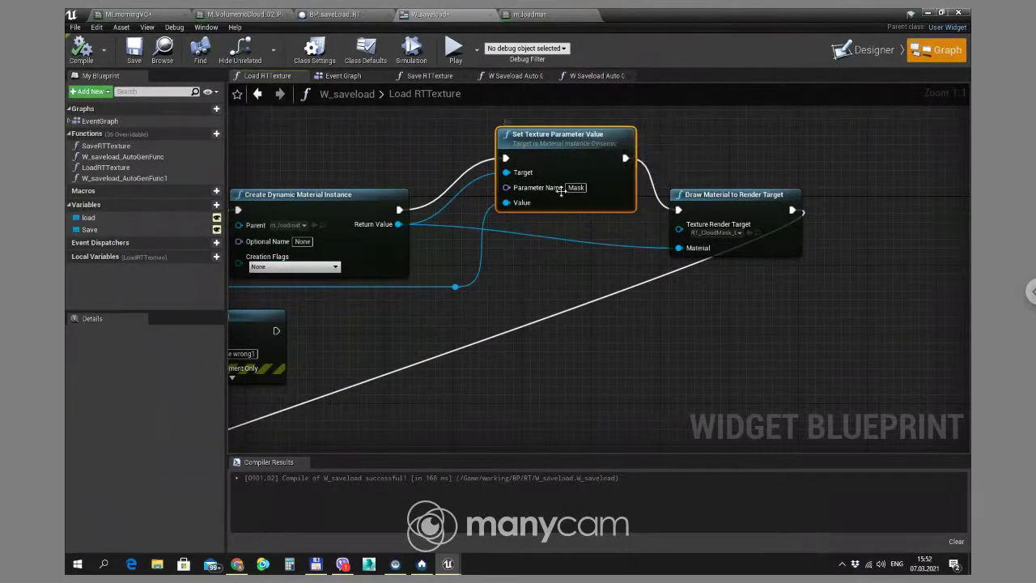
right_click_drag(512, 325, 911, 325)
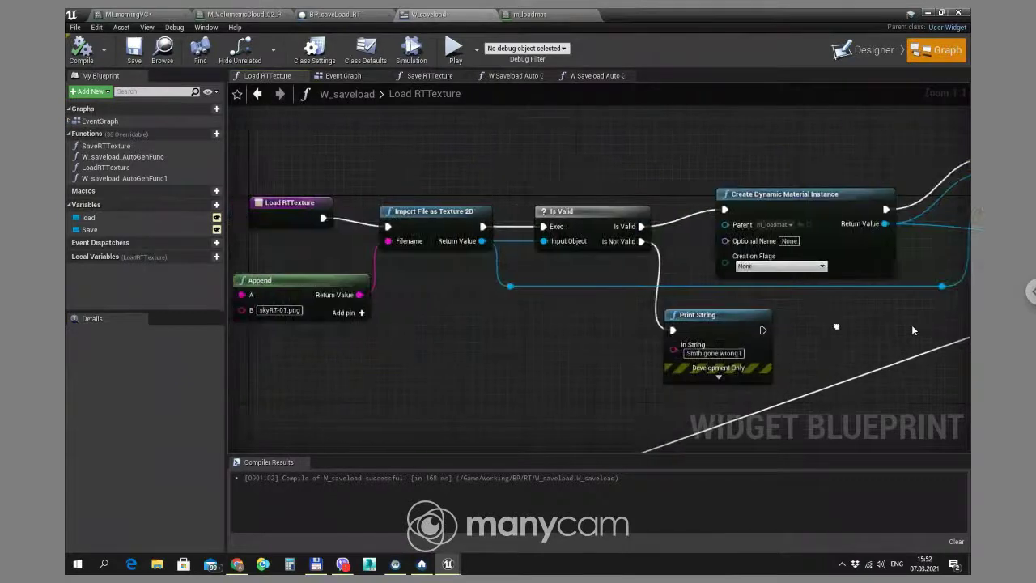
Review the Print String and Import File load chain, then minimise the Blueprint editor.
right_click_drag(829, 330, 348, 319)
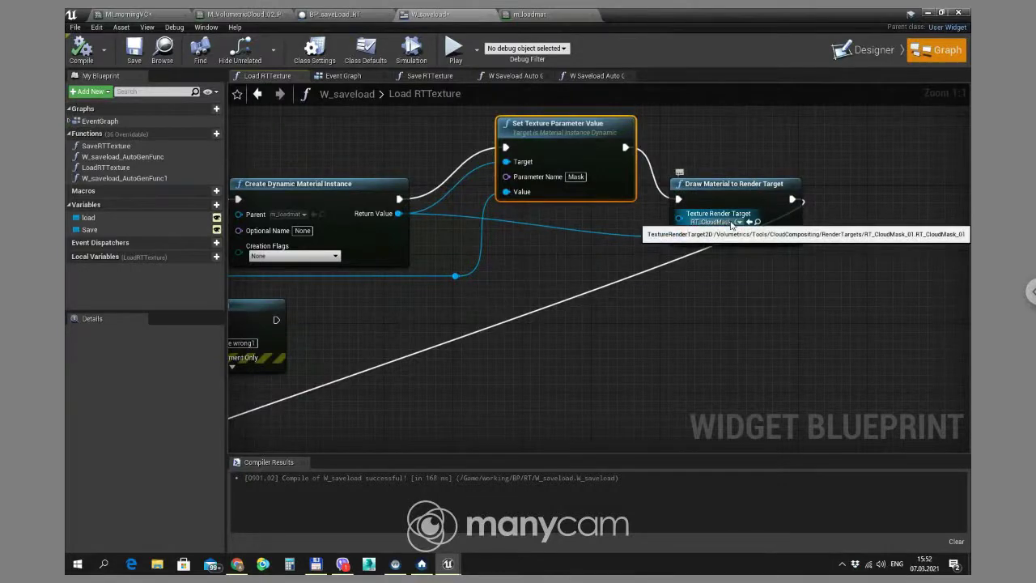
right_click_drag(753, 260, 812, 236)
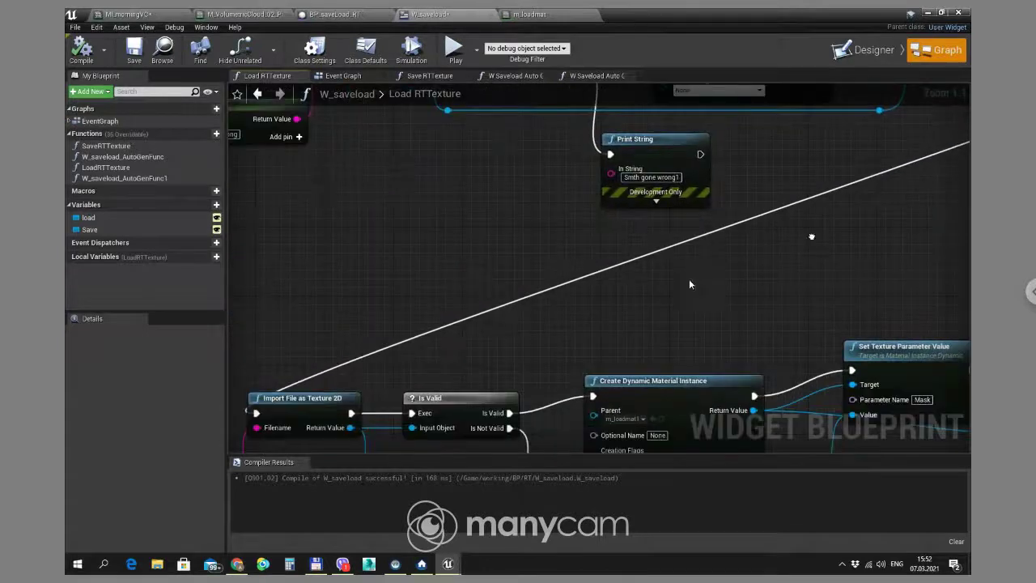
scroll(743, 355, "down", 2)
right_click_drag(690, 270, 664, 232)
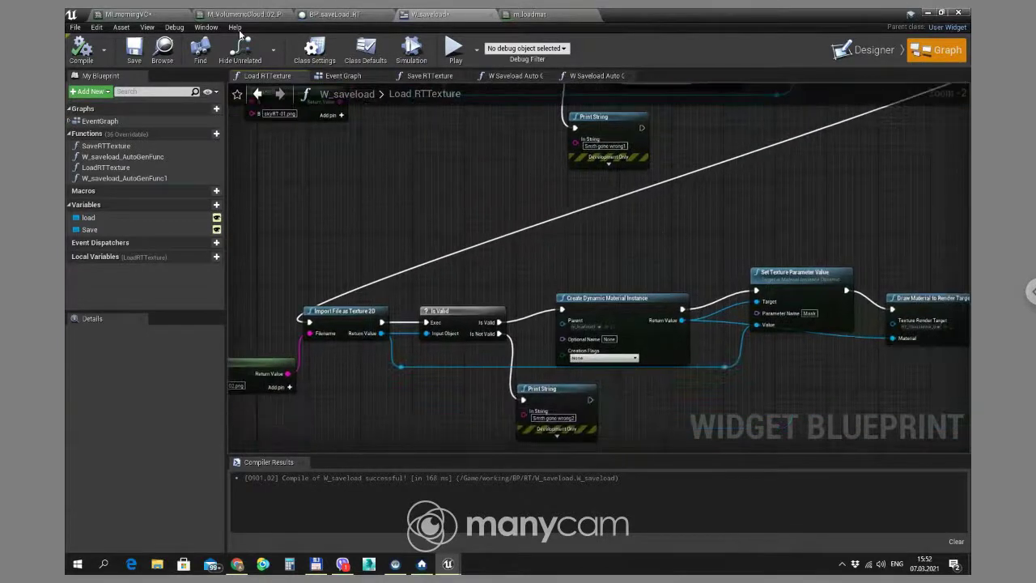
left_click(926, 13)
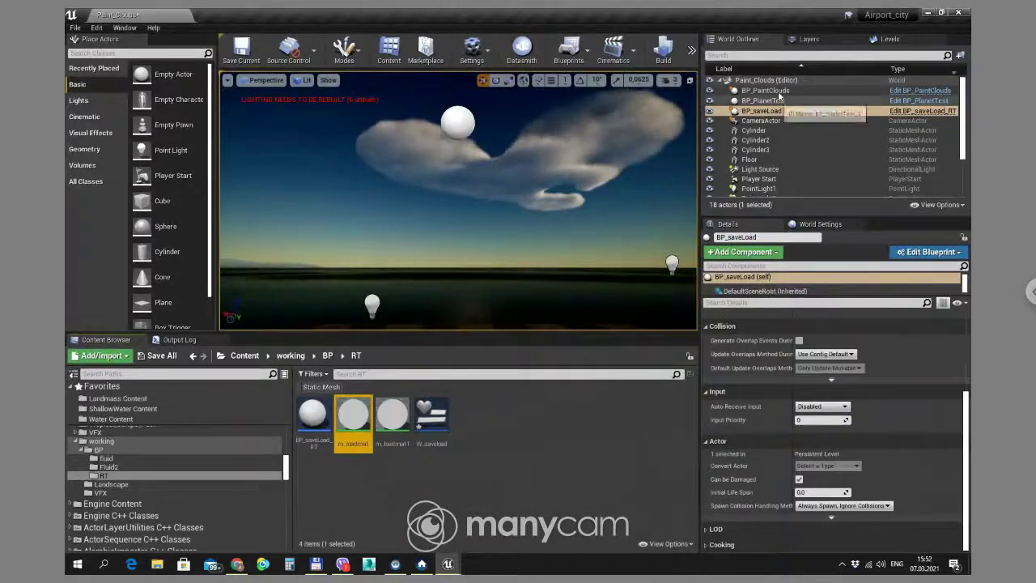
Select BP_PaintClouds and open its Cloud Mask render target RT_CloudMask_01 from Details.
left_click(777, 91)
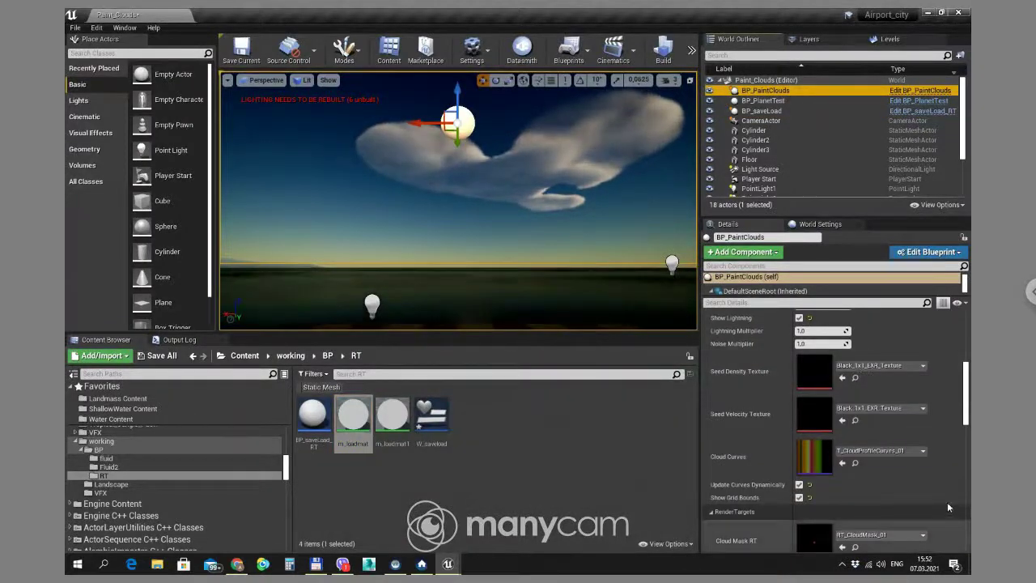
scroll(970, 447, "down", 10)
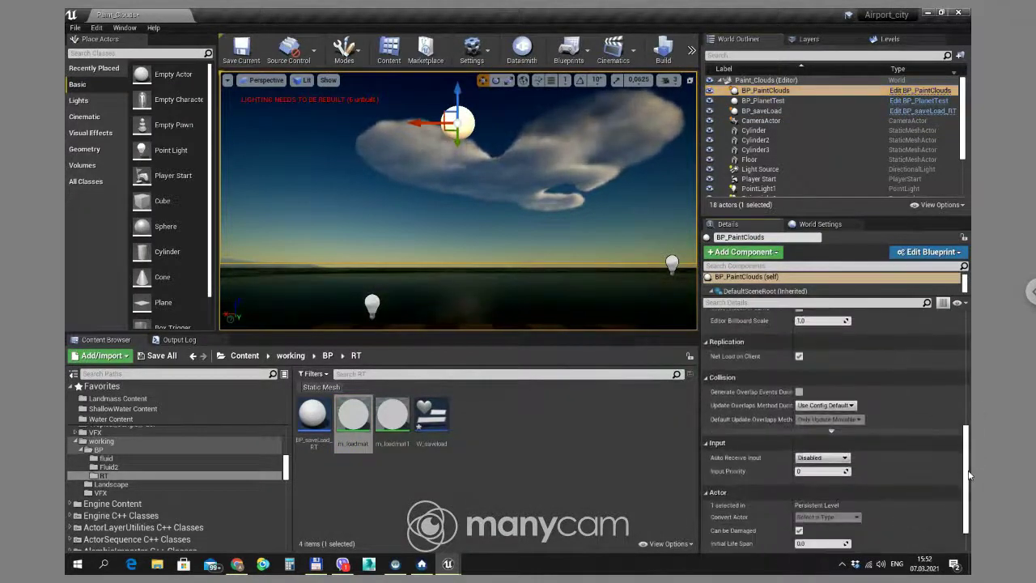
scroll(970, 476, "up", 6)
left_click(855, 373)
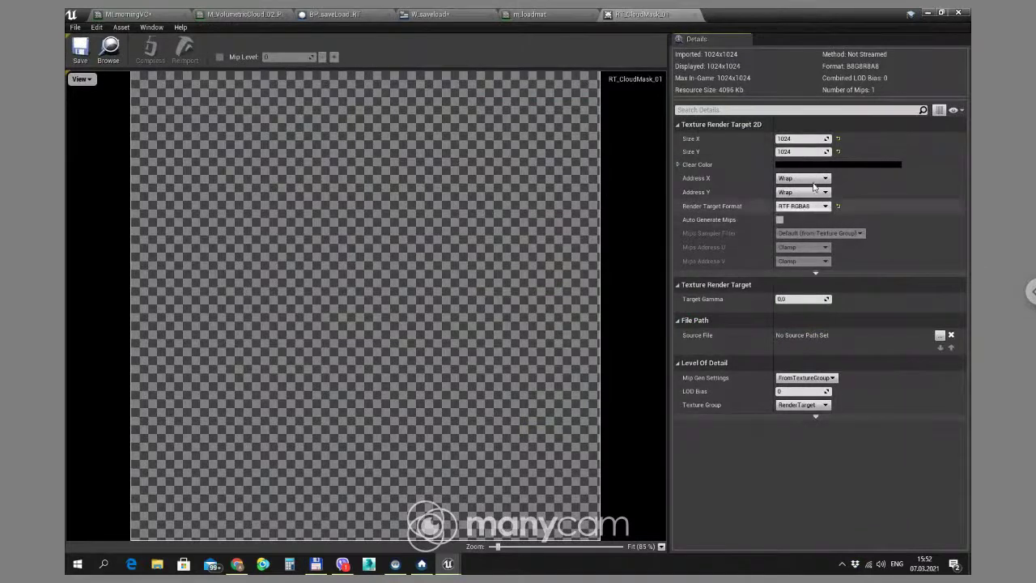
Keep RT_CloudMask_01's Render Target Format at RTF RGBA8 and close its editor tab.
left_click(798, 207)
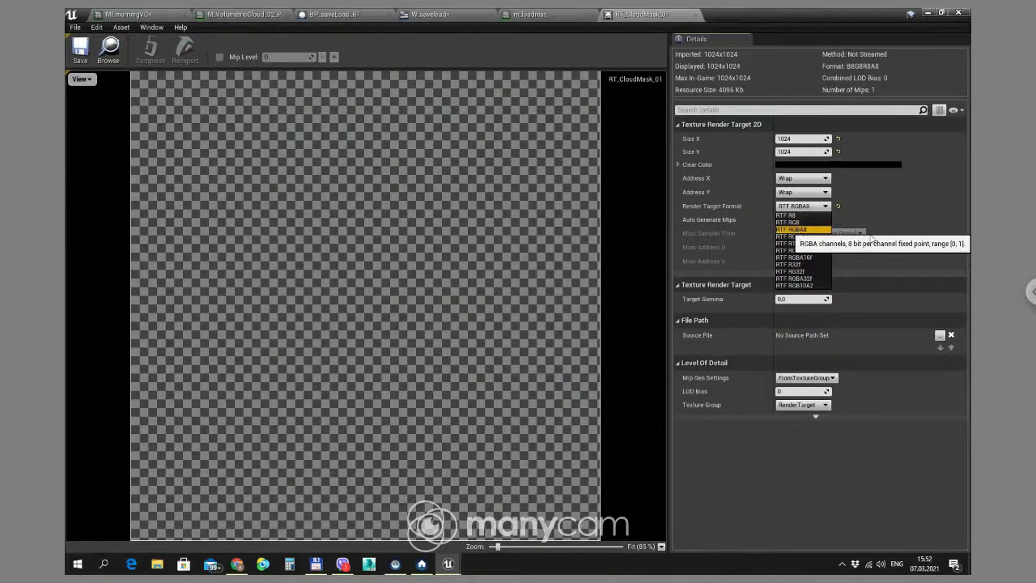
left_click(921, 236)
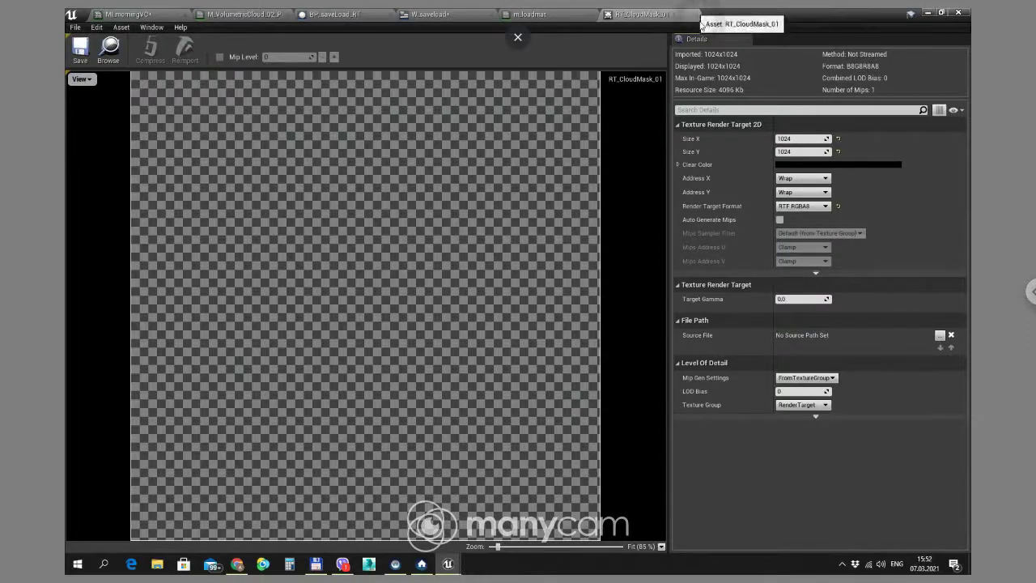
left_click(691, 14)
Close m_loadmat, start Play-in-Editor, paint cloud toward the left, then load the saved mask.
left_click(925, 13)
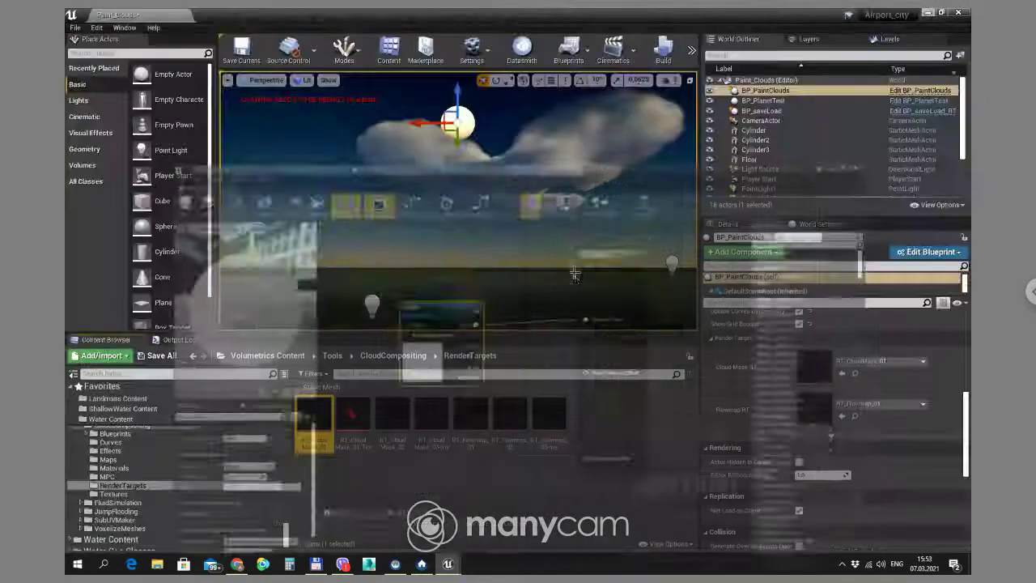
key("alt+p")
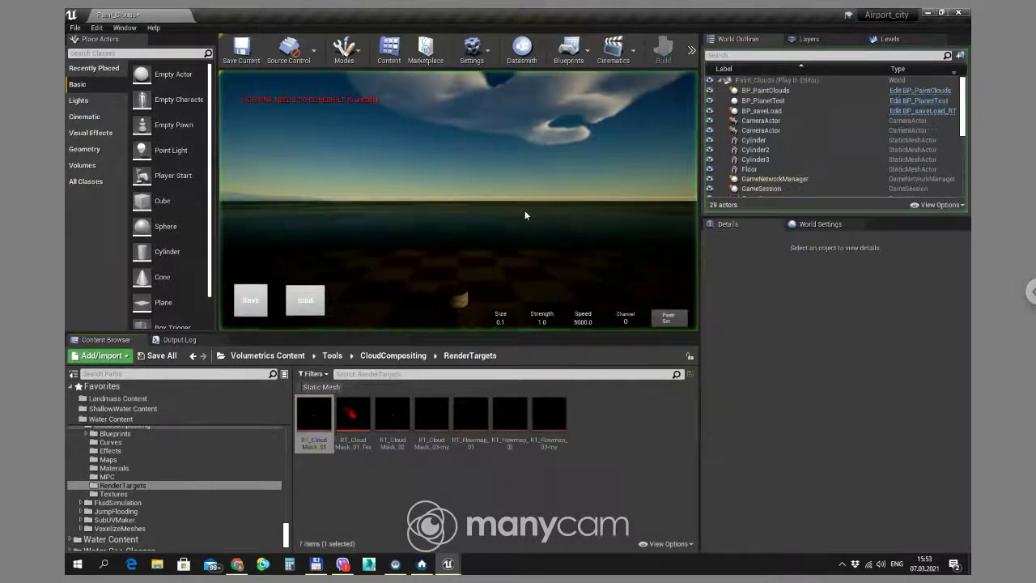
left_click_drag(497, 168, 391, 177)
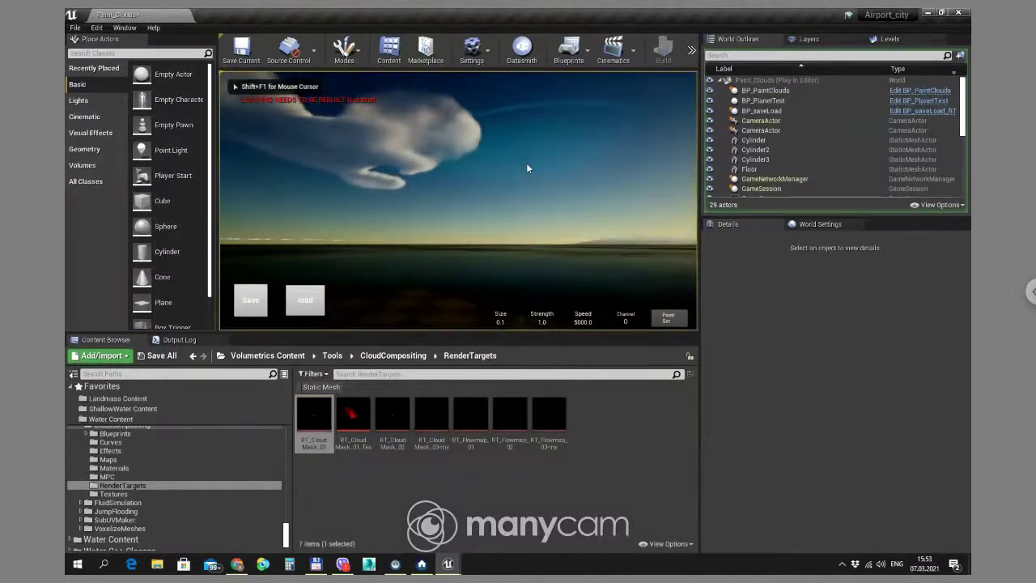
left_click(307, 308)
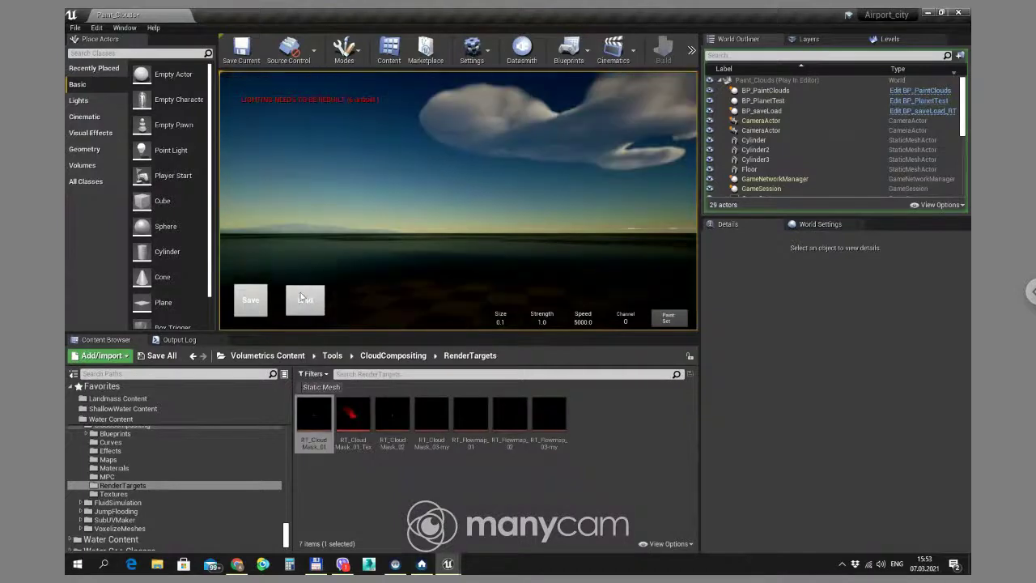
left_click(454, 86)
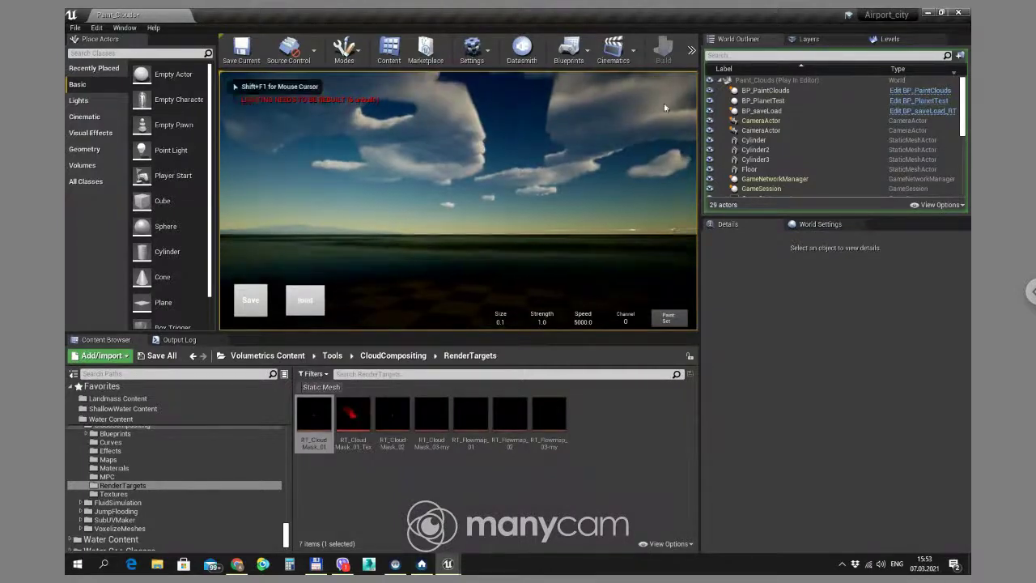